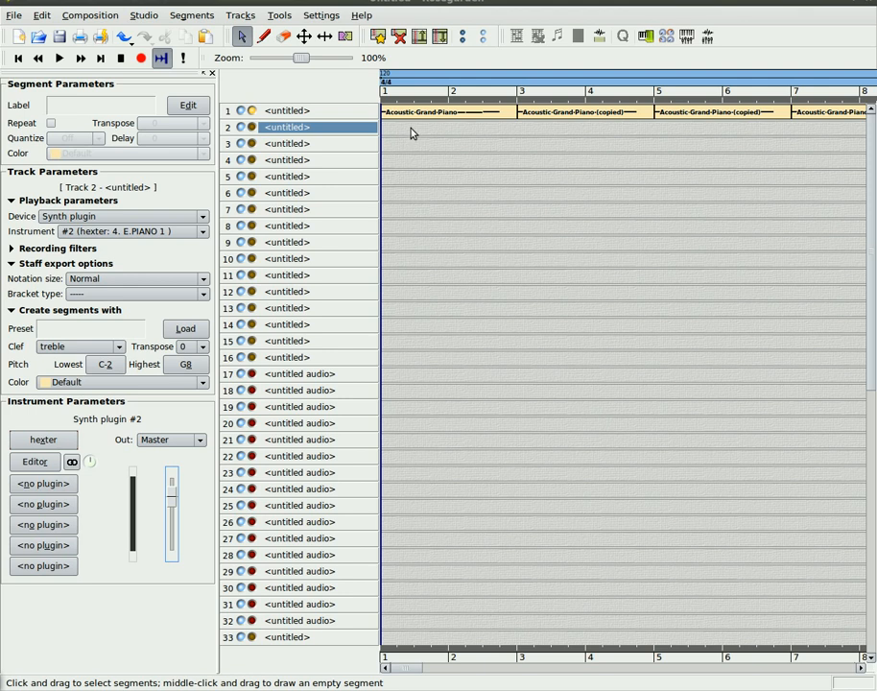
- Draw an empty segment at the start of track 2 and stretch it to two bars
click(263, 38)
drag(407, 126, 448, 127)
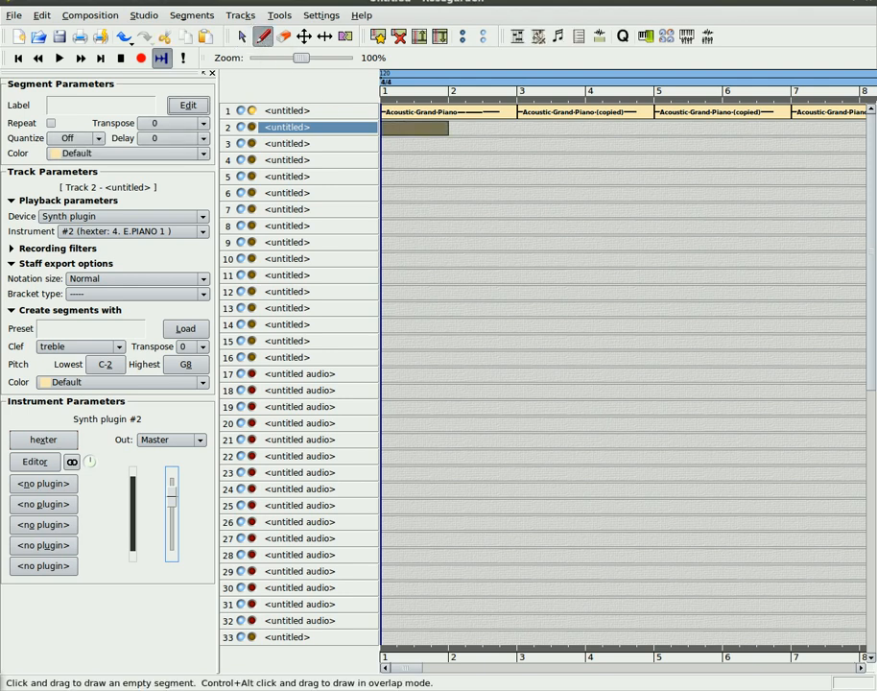
click(324, 36)
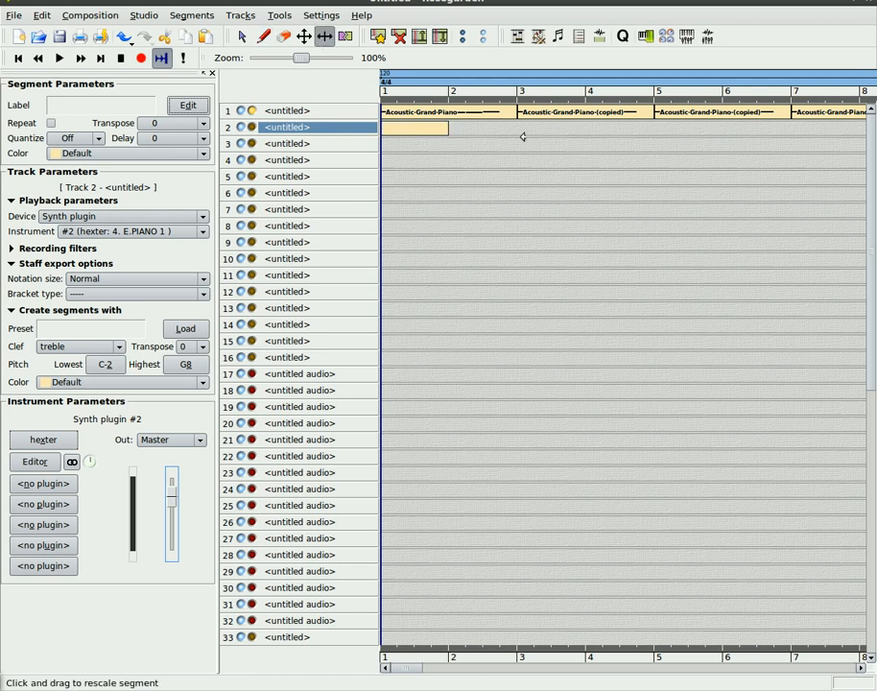
drag(448, 128, 517, 126)
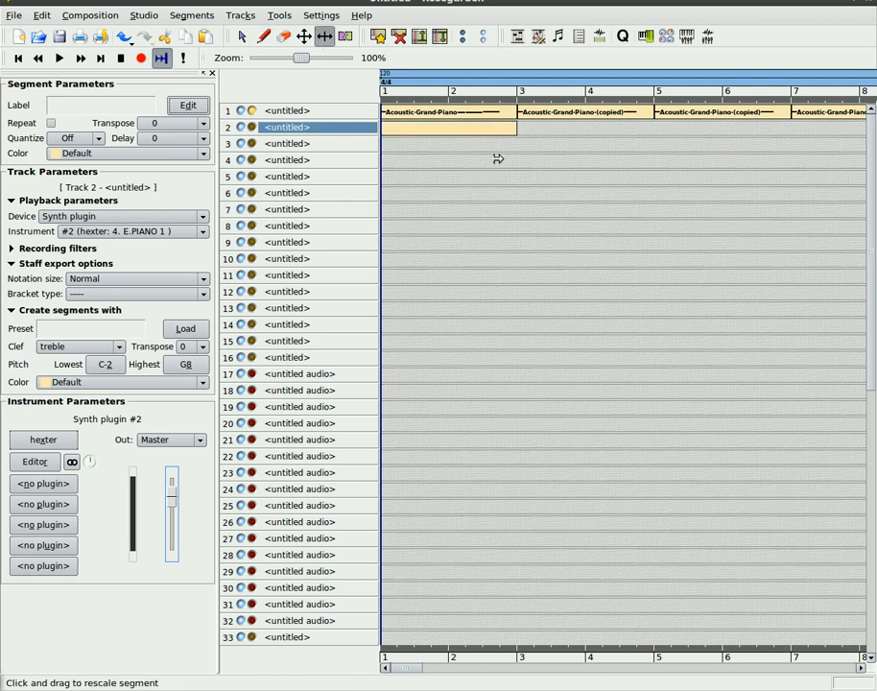
- Open the track 2 segment in the notation editor and choose the eighth note as the note duration
click(241, 36)
click(437, 130)
double_click(437, 131)
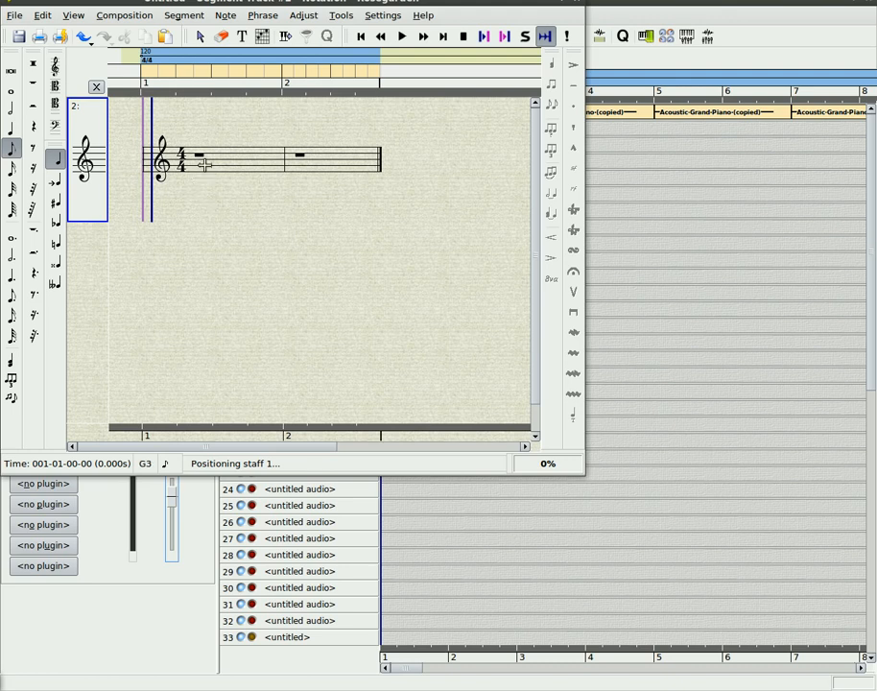
click(12, 131)
click(12, 150)
drag(210, 2, 338, 113)
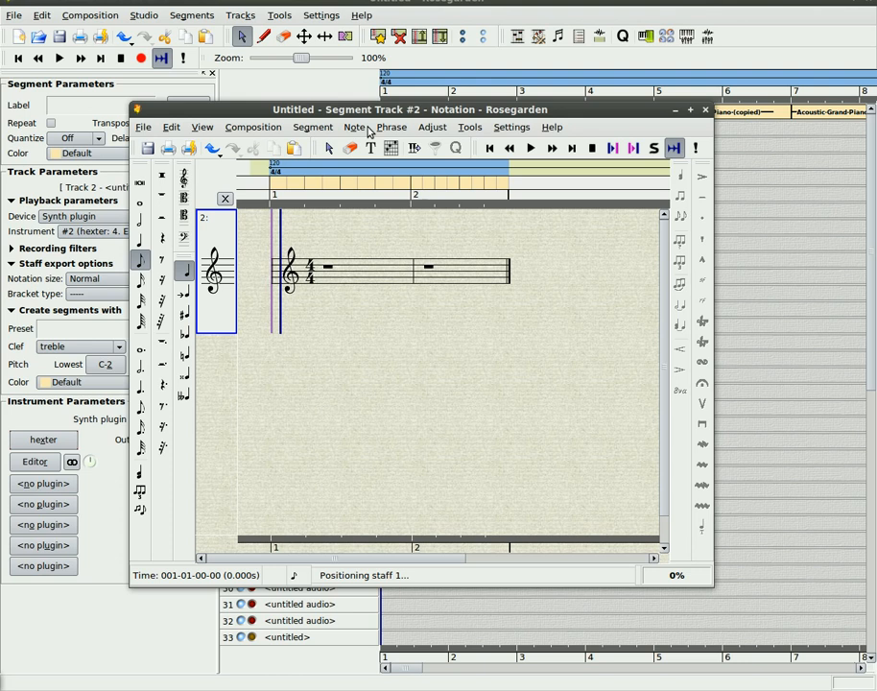
- Enter eighth notes C, D, E, F, E, F, E, F, G, A, G, F, E, D, C from low C across the two bars
key(z)
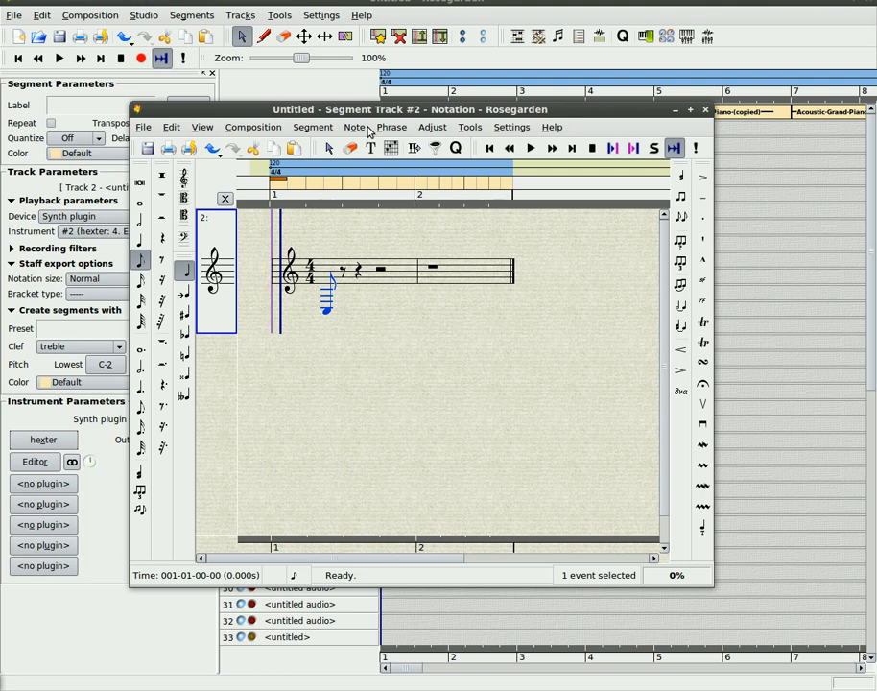
key(x)
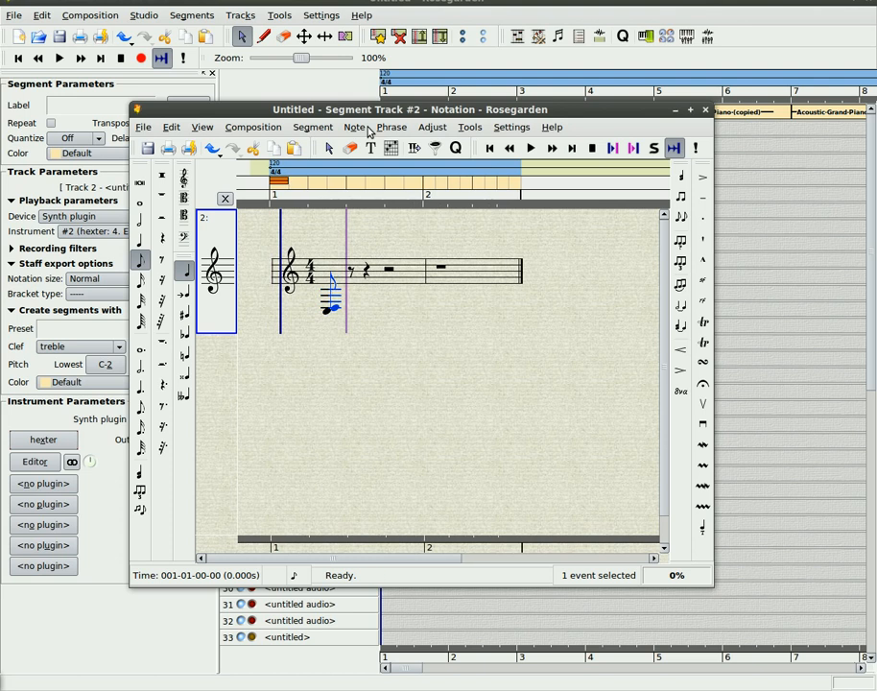
key(c)
key(v)
key(c)
key(v)
key(c)
key(v)
key(b)
key(n)
key(b)
key(v)
key(c)
key(x)
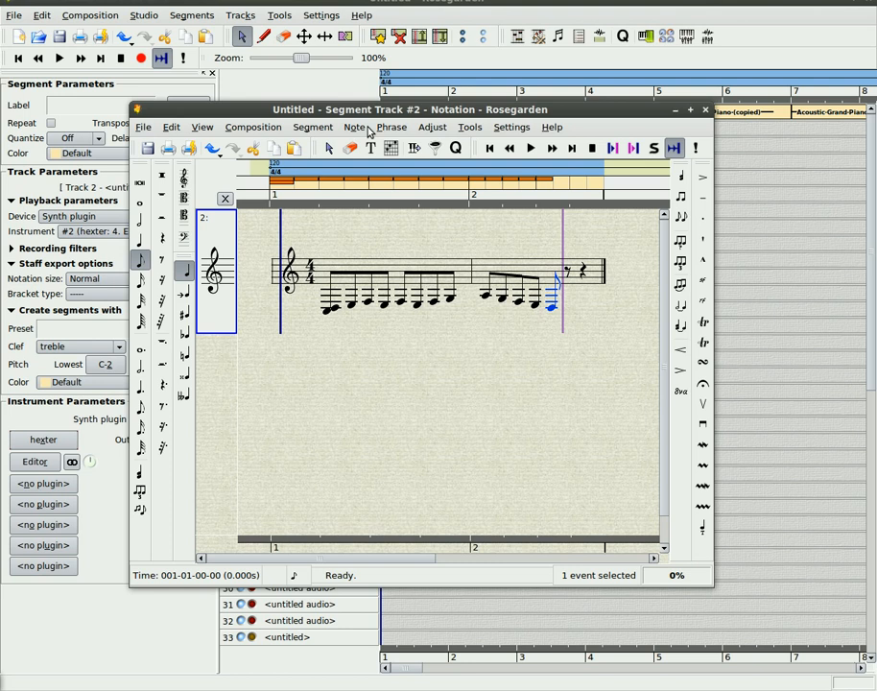
key(z)
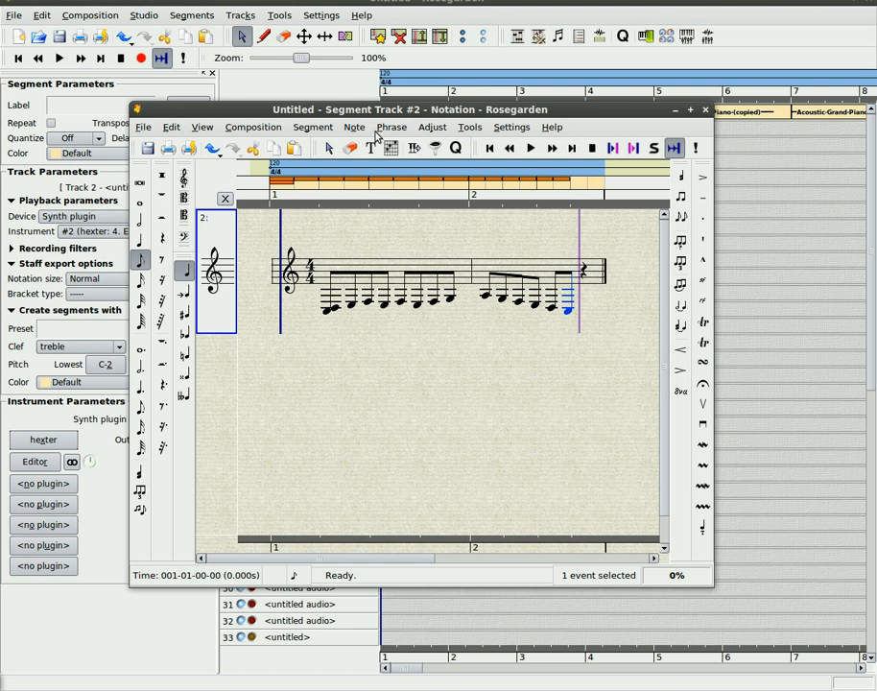
- Erase the lower note of the opening chord and audition the segment in the notation editor before closing it
click(351, 148)
click(331, 315)
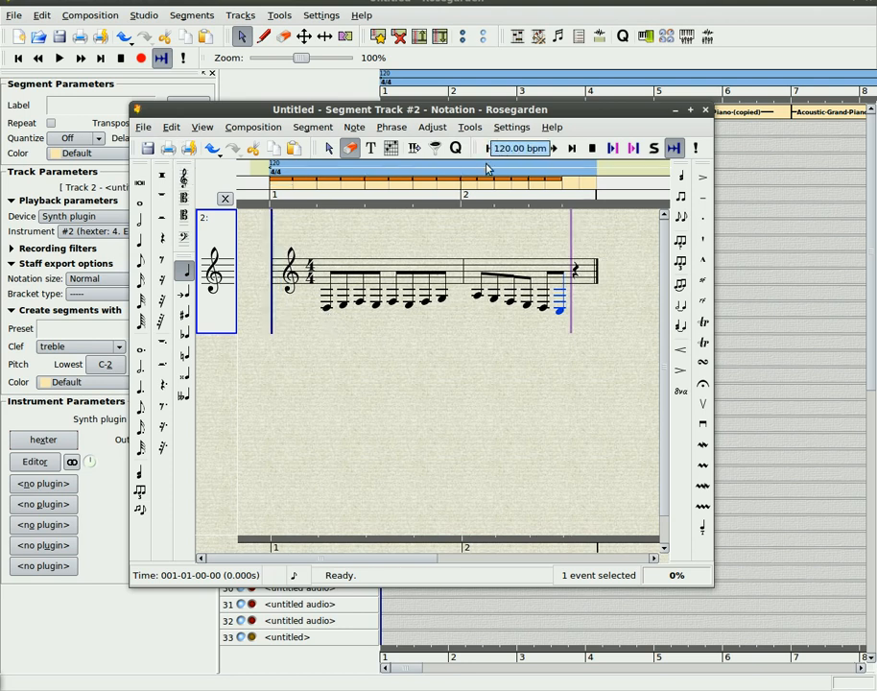
click(533, 149)
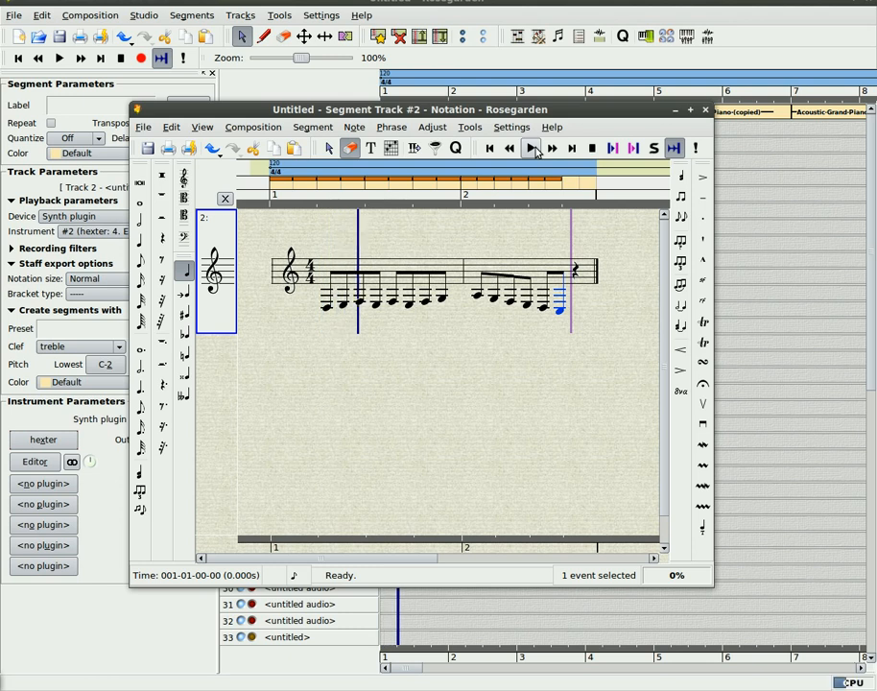
click(594, 149)
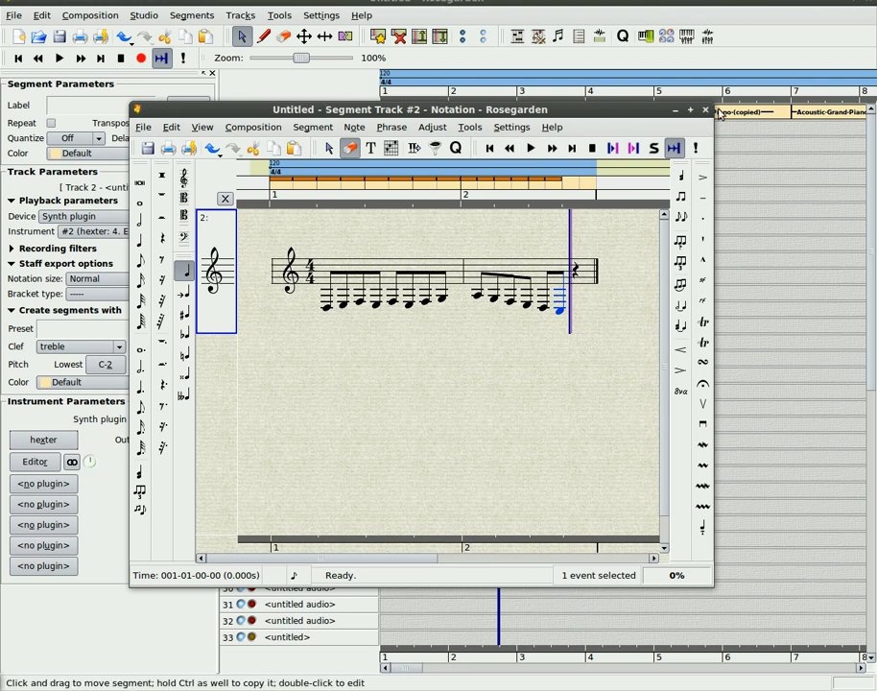
click(705, 109)
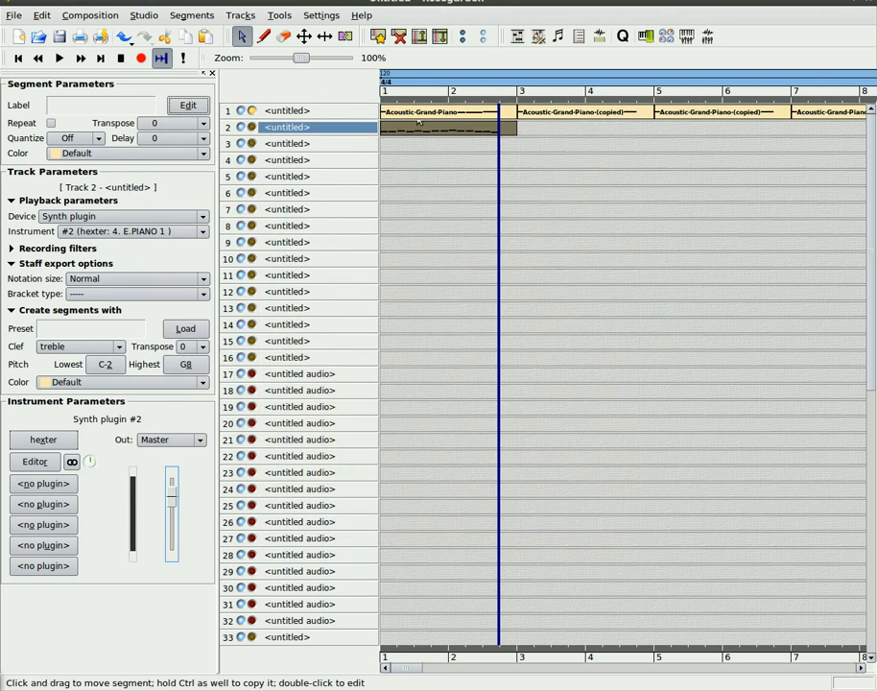
- Play tracks 1 and 2 together from the beginning and stop playback after the second bar
click(17, 59)
click(59, 59)
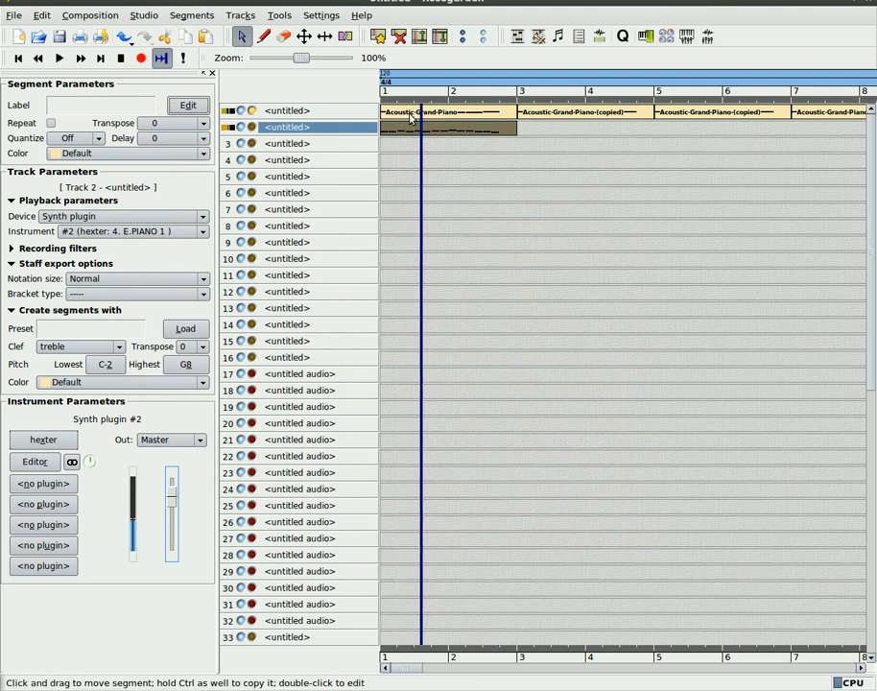
click(121, 60)
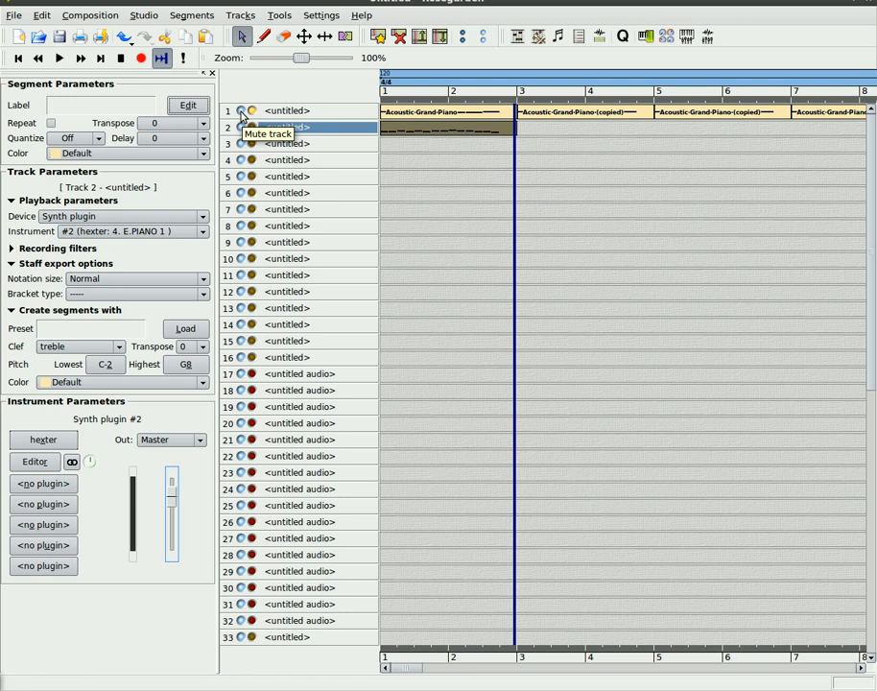
- Mute track 1 and play the track 2 segment on its own
click(240, 112)
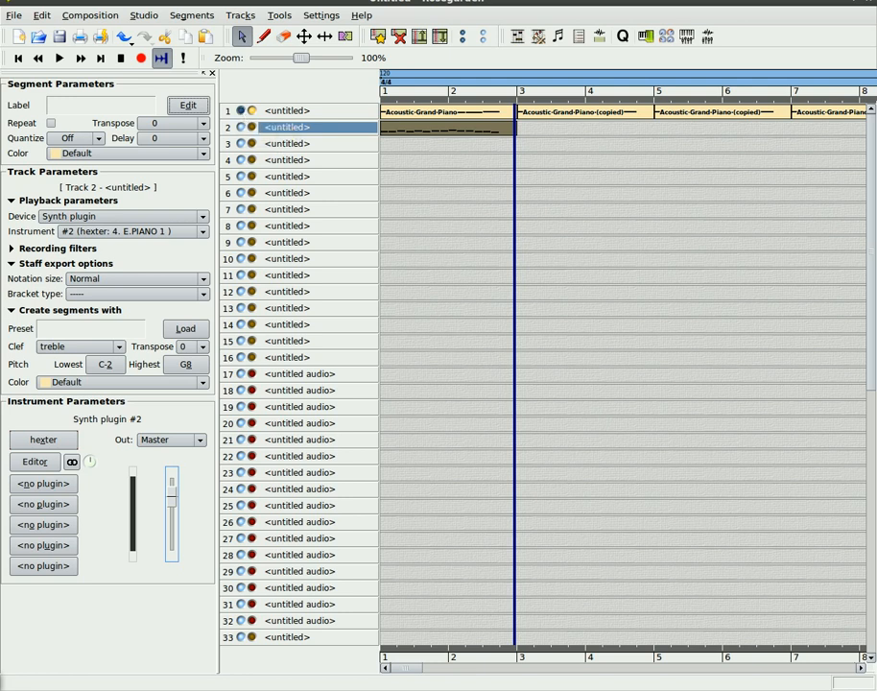
click(34, 59)
click(61, 60)
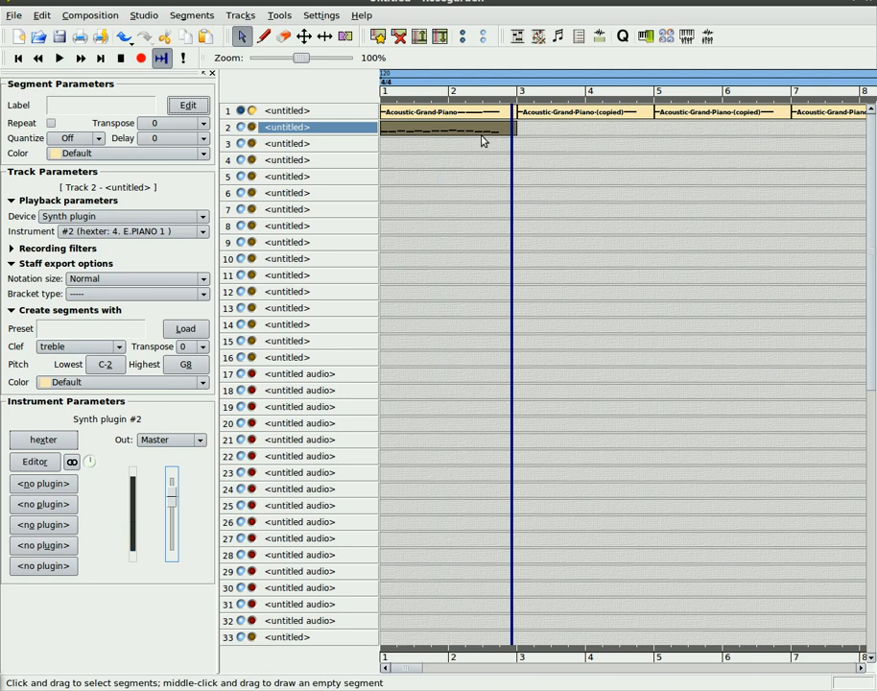
- Look at the instrument assignment options for tracks 1 and 2
right_click(301, 113)
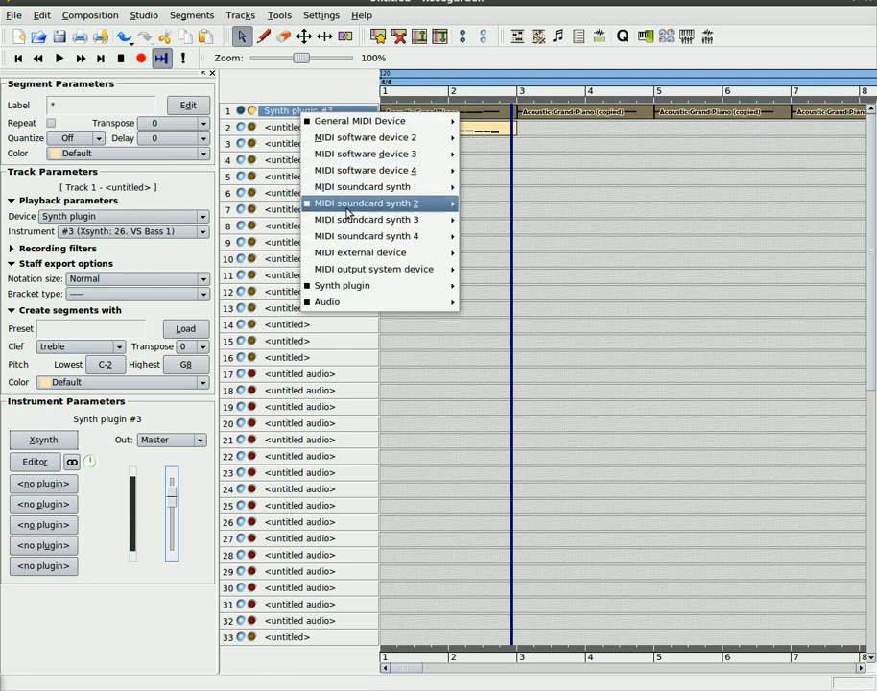
click(279, 130)
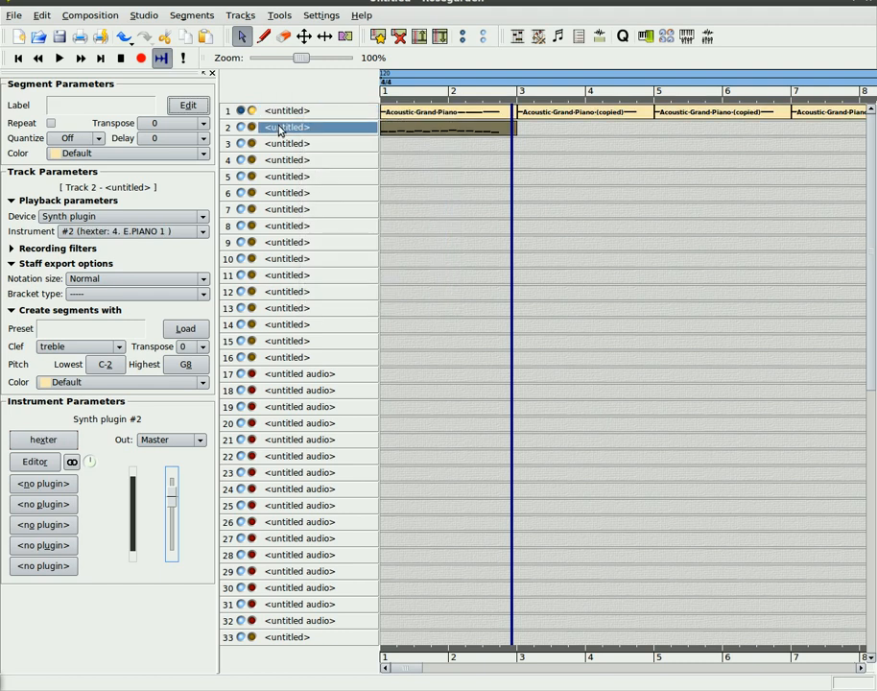
right_click(279, 132)
- Unmute track 1 and delete all segments on tracks 1 and 2
click(248, 112)
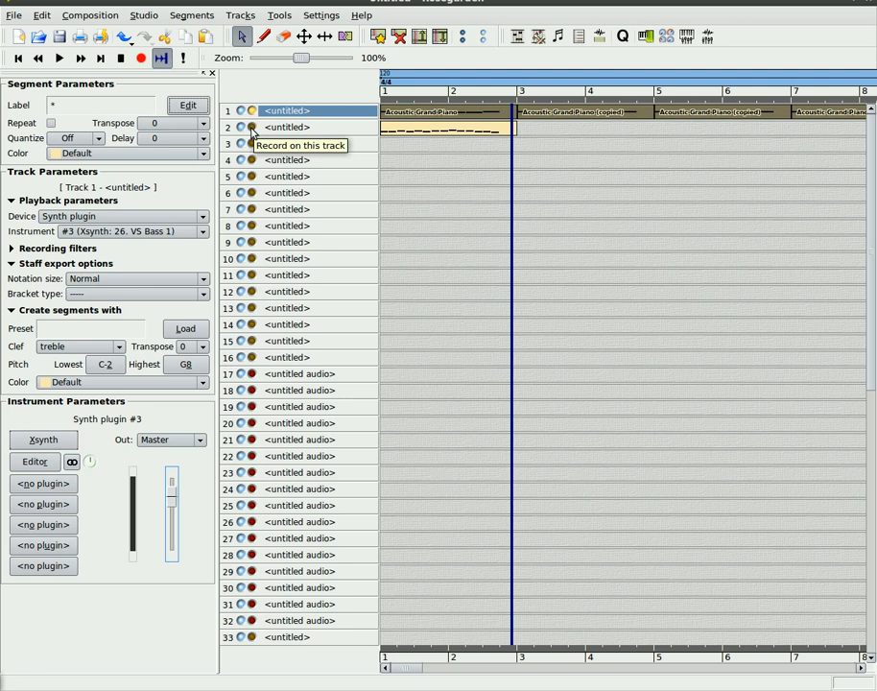
click(532, 137)
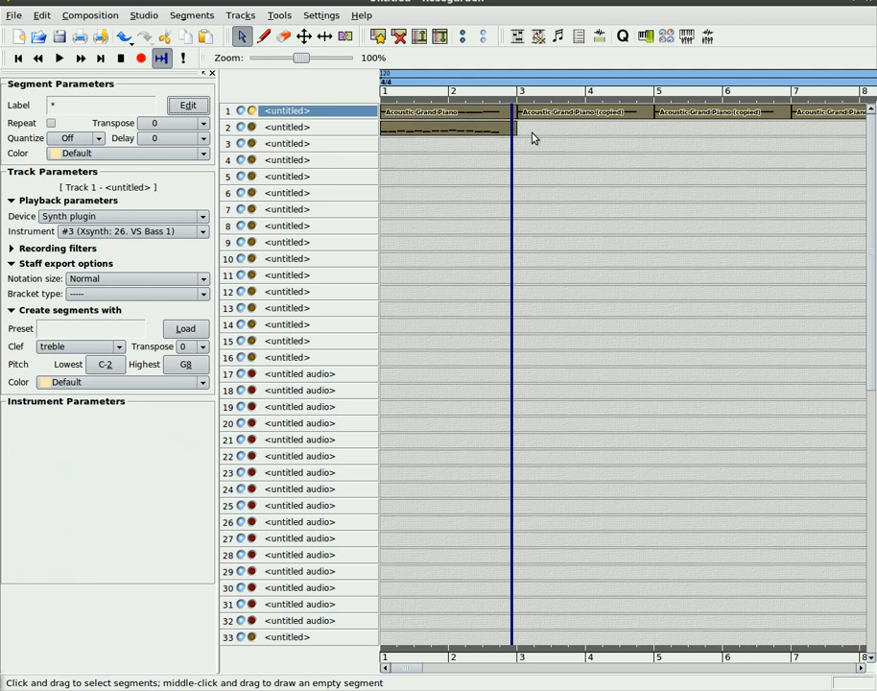
key(Delete)
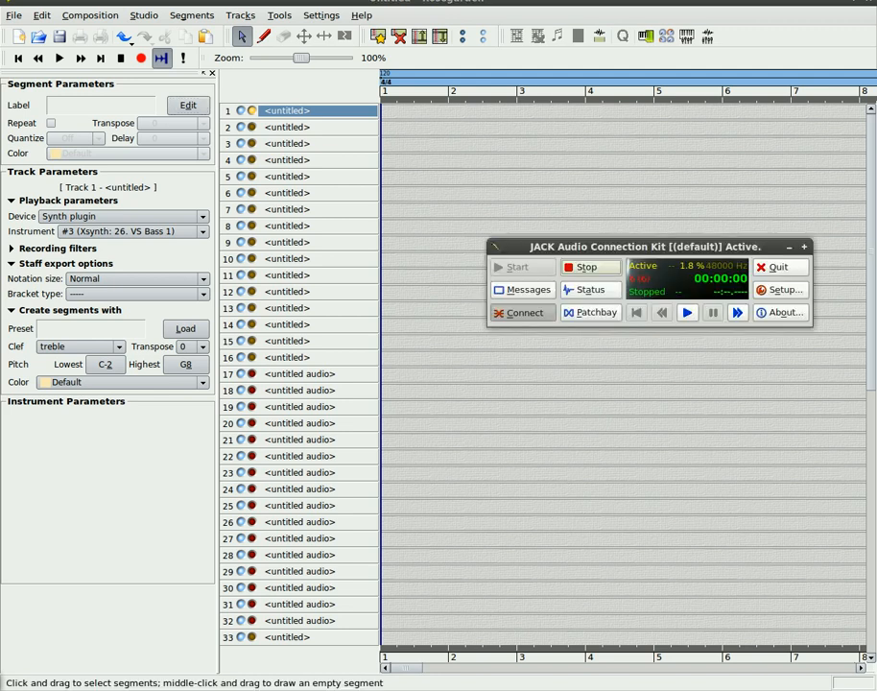
- Switch to the JACK connections and connect the ALSA output 20:USB Oxygen 61 to the input 130:rosegarden
click(530, 320)
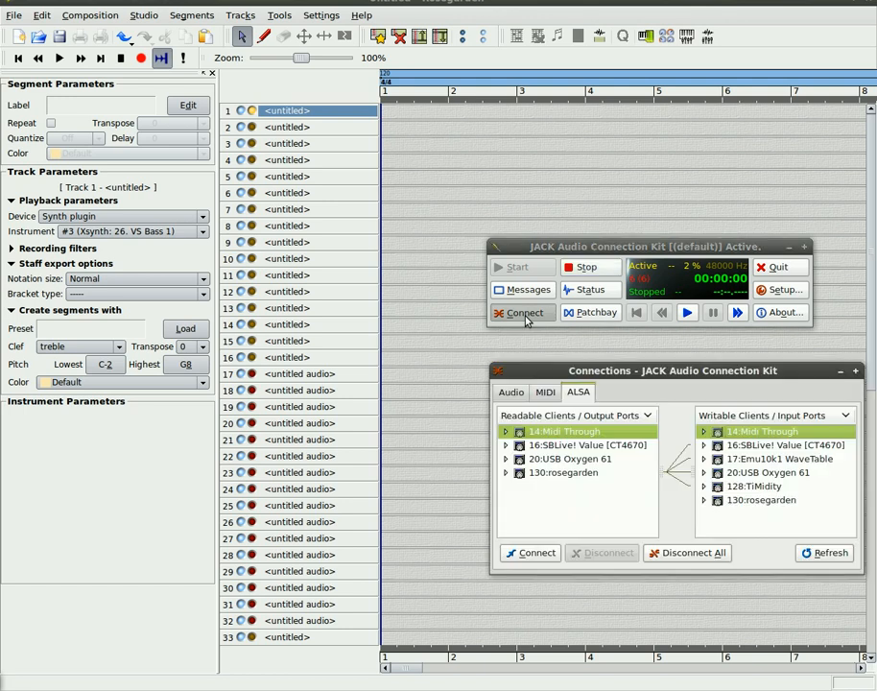
click(518, 394)
click(547, 394)
click(575, 395)
drag(566, 459, 569, 467)
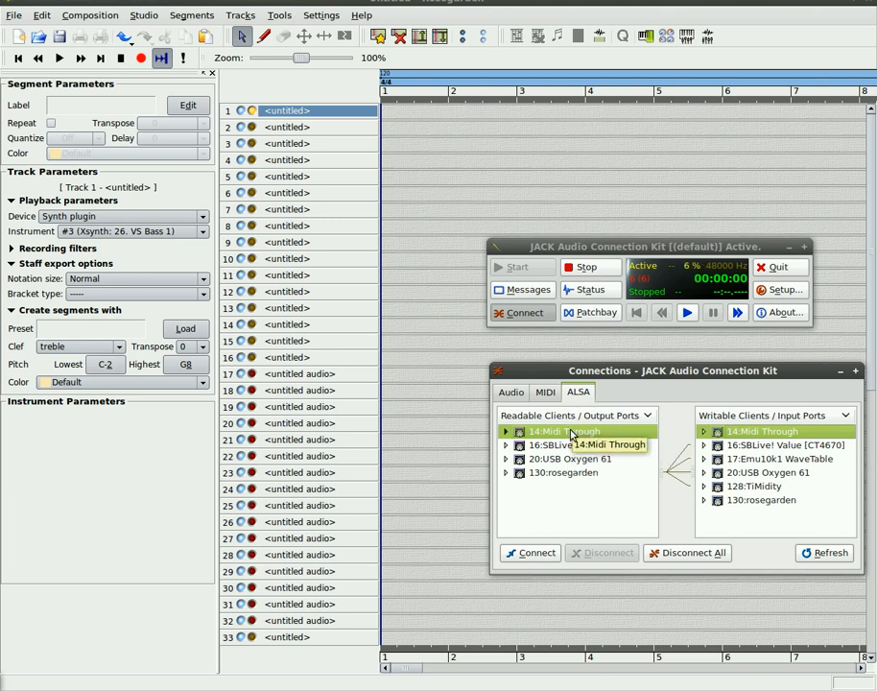
click(568, 464)
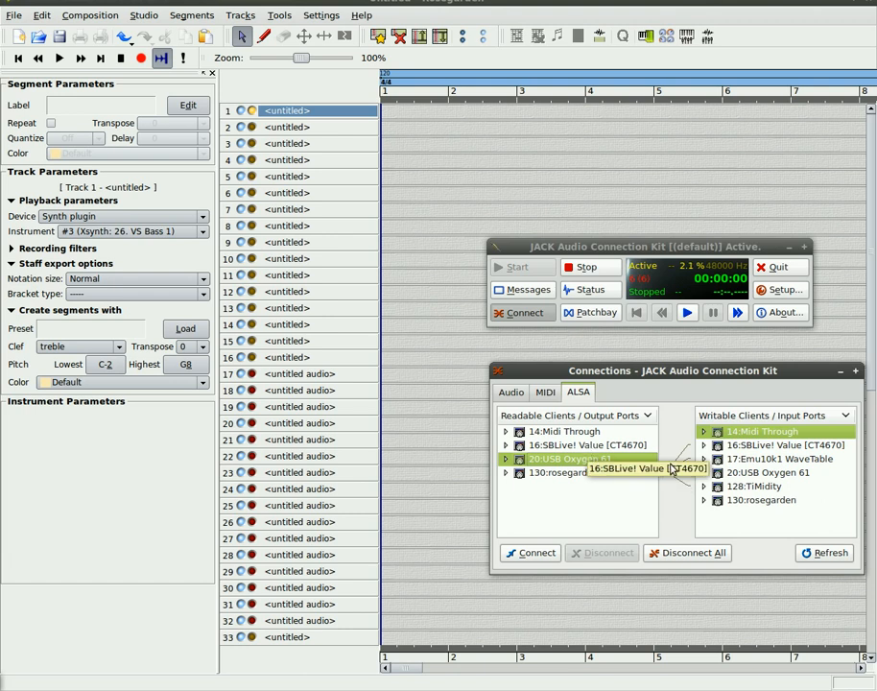
click(760, 502)
click(537, 554)
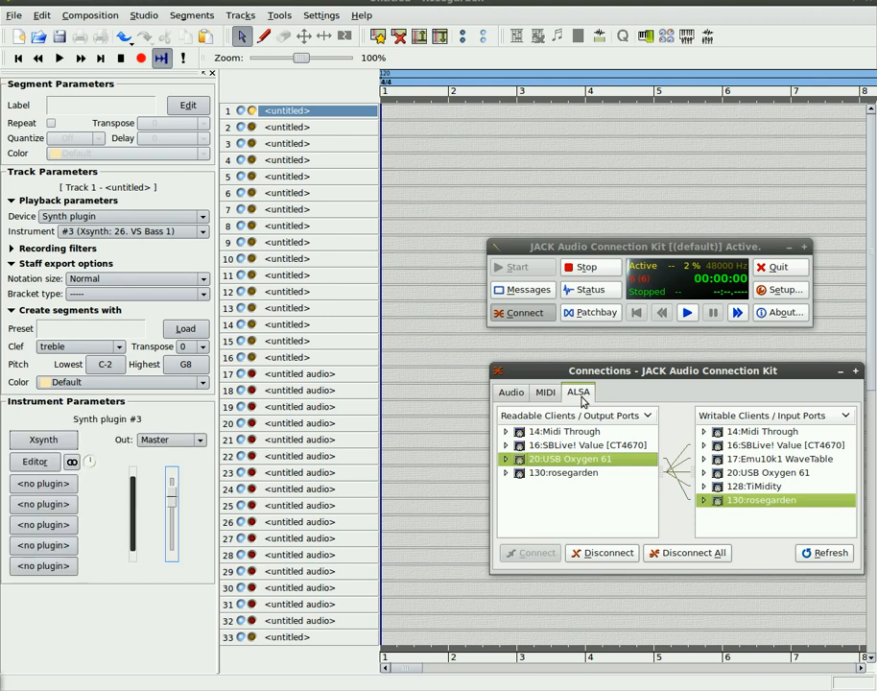
drag(542, 383, 798, 544)
- Switch between tracks 1, 2 and 3 to compare their assigned instruments
click(320, 131)
click(305, 113)
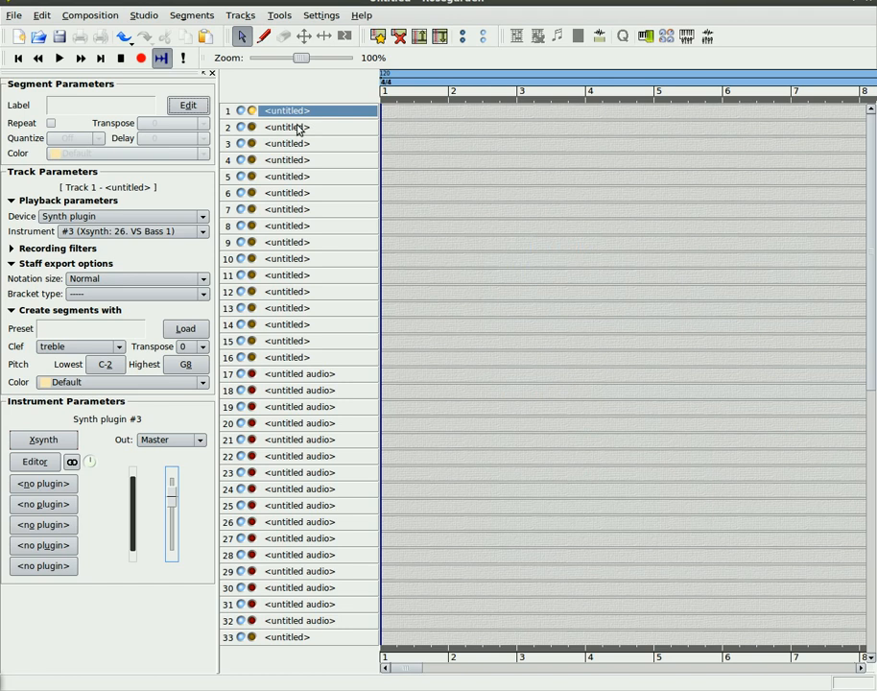
click(299, 129)
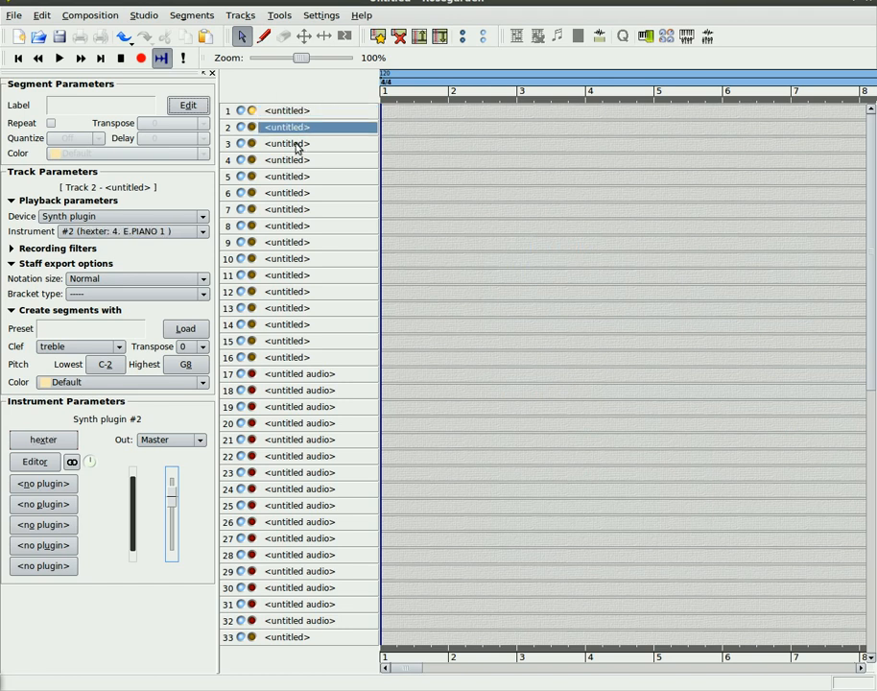
click(298, 145)
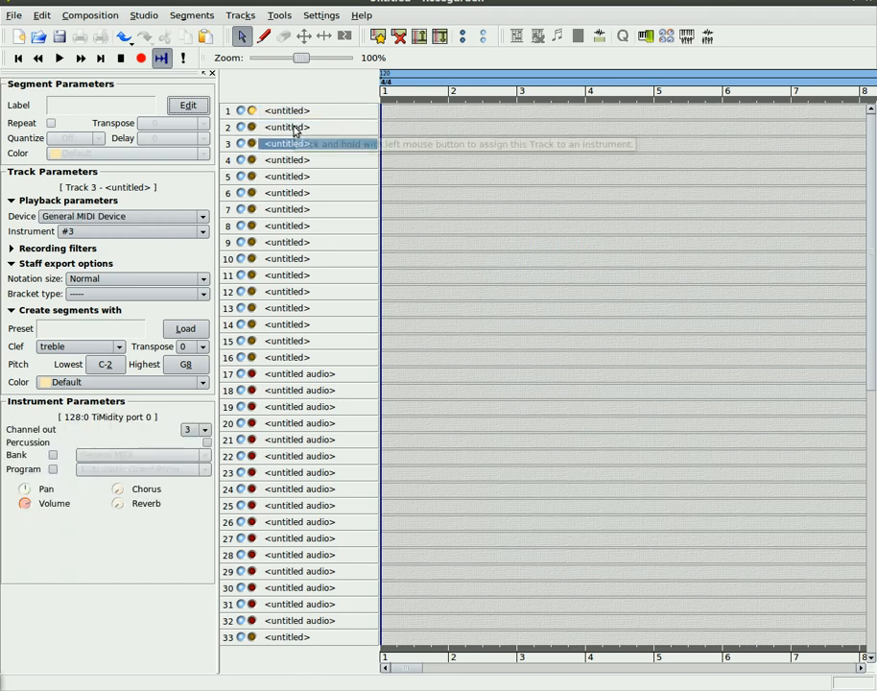
click(291, 127)
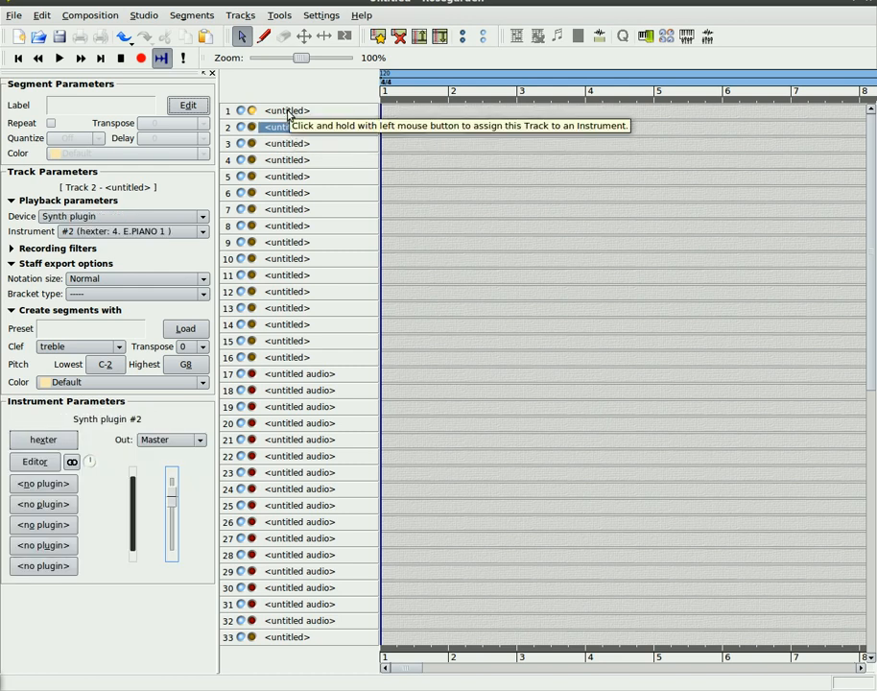
click(290, 112)
click(298, 132)
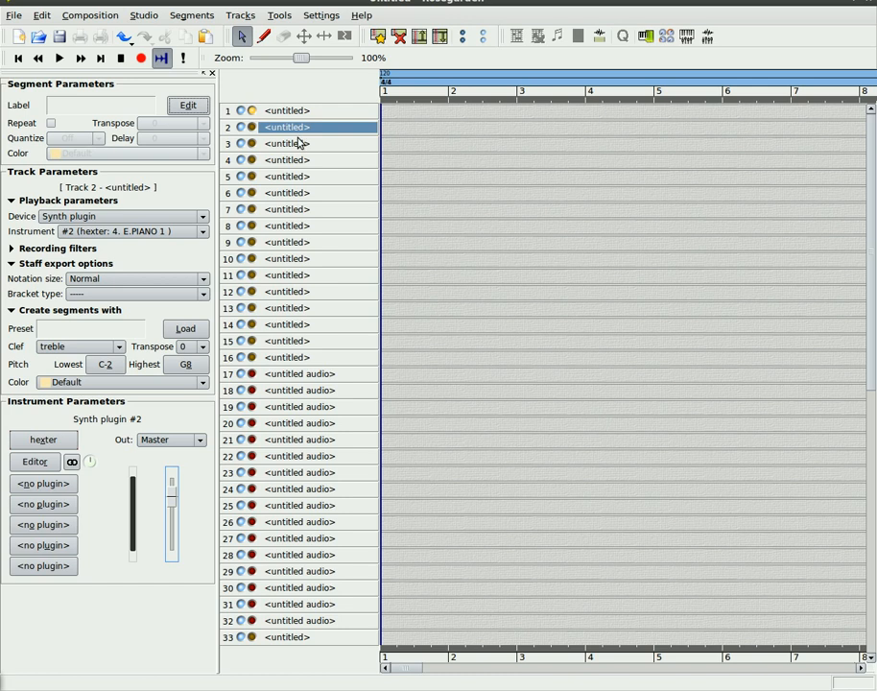
click(299, 143)
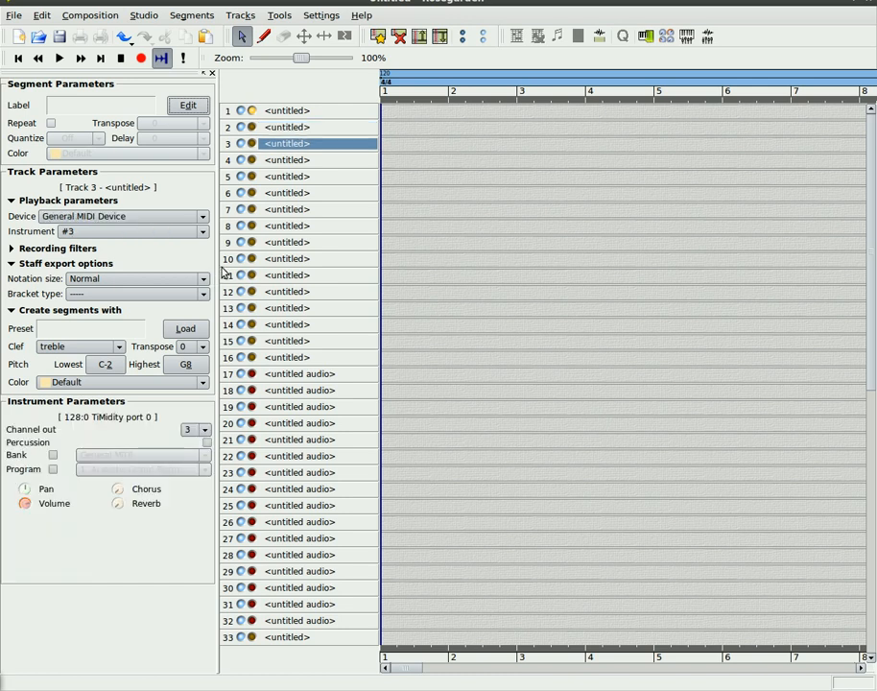
click(281, 130)
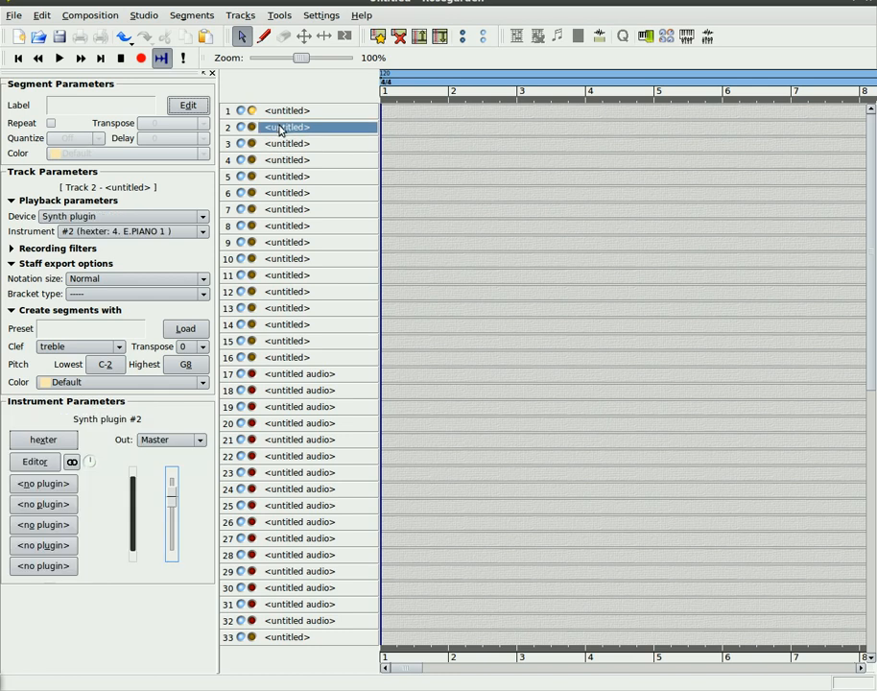
- Record a MIDI keyboard take on track 1, stop it, and delete the recorded segment
click(285, 116)
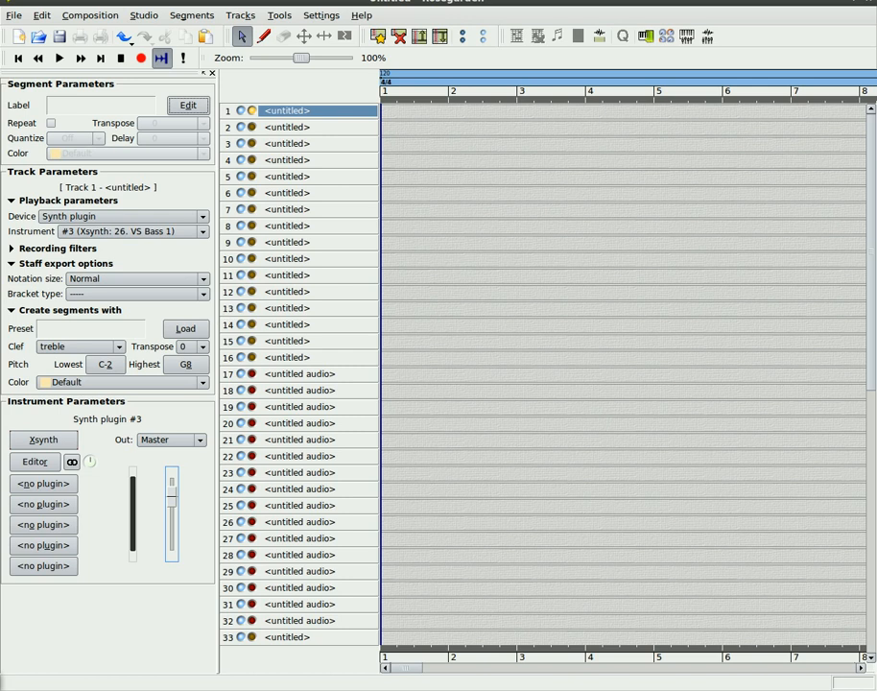
click(142, 58)
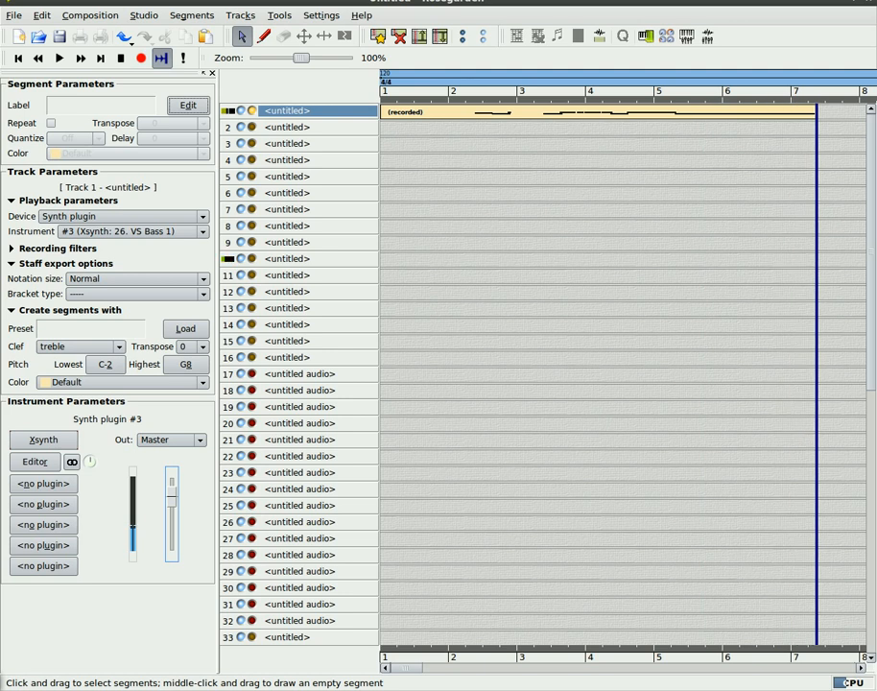
key(space)
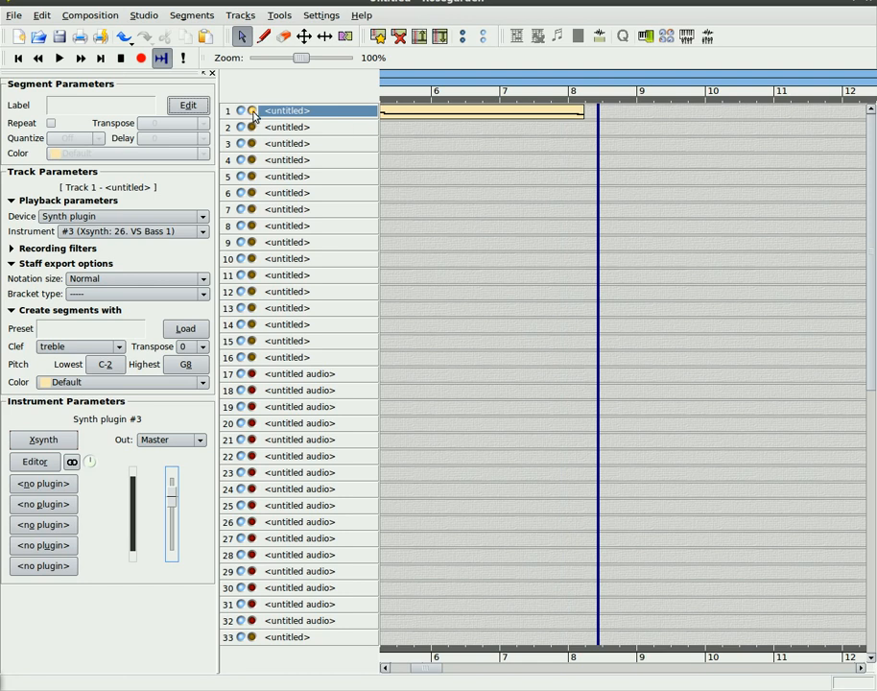
click(409, 116)
key(Delete)
- Arm tracks 2 and 3 alongside track 1 and record a MIDI keyboard take from the start on all three
click(18, 58)
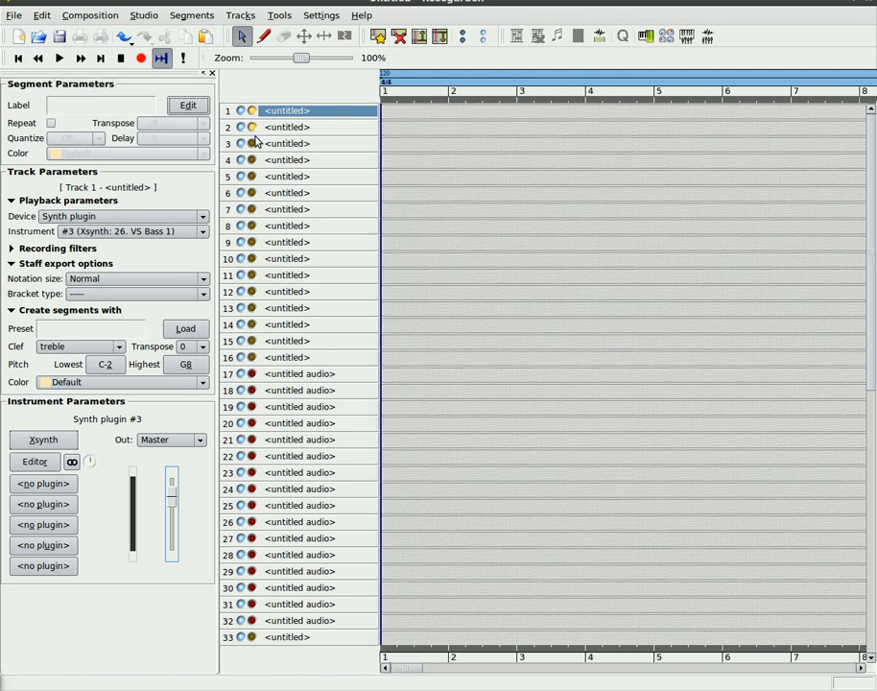
click(145, 60)
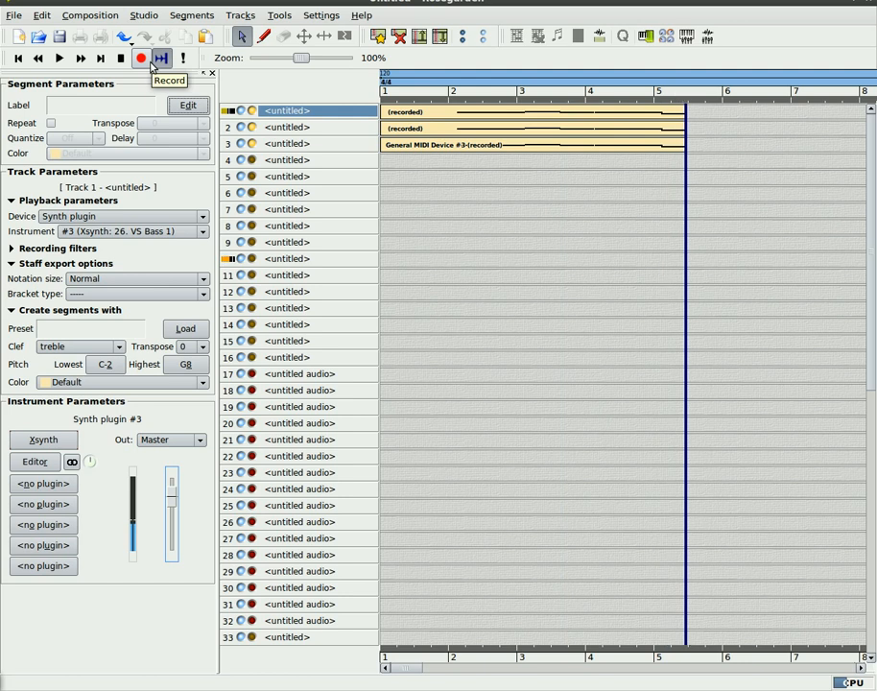
click(120, 59)
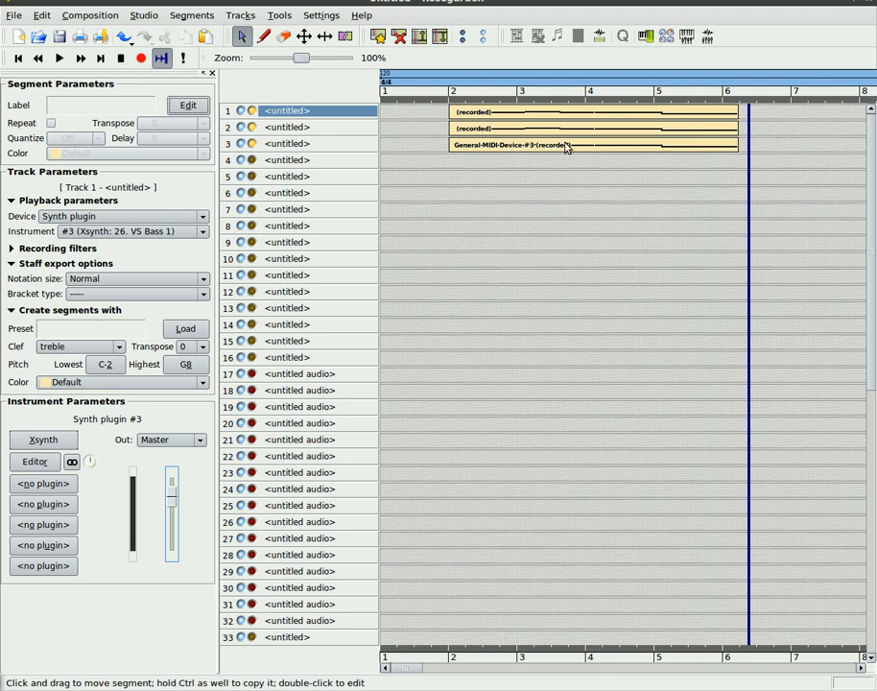
- Play back the recorded segments on tracks 1, 2 and 3 from the beginning, and stop
click(17, 58)
click(58, 58)
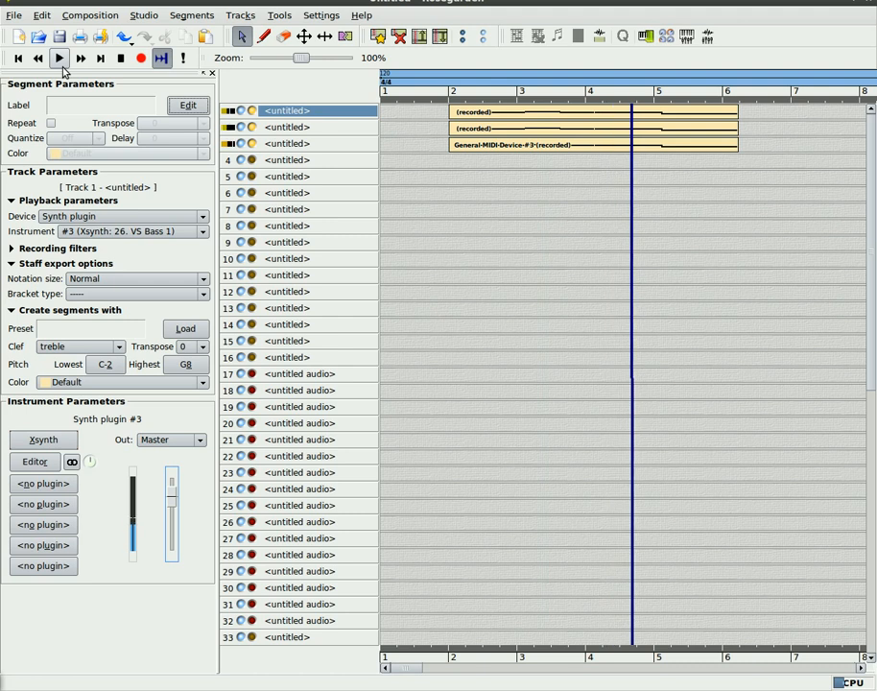
click(120, 58)
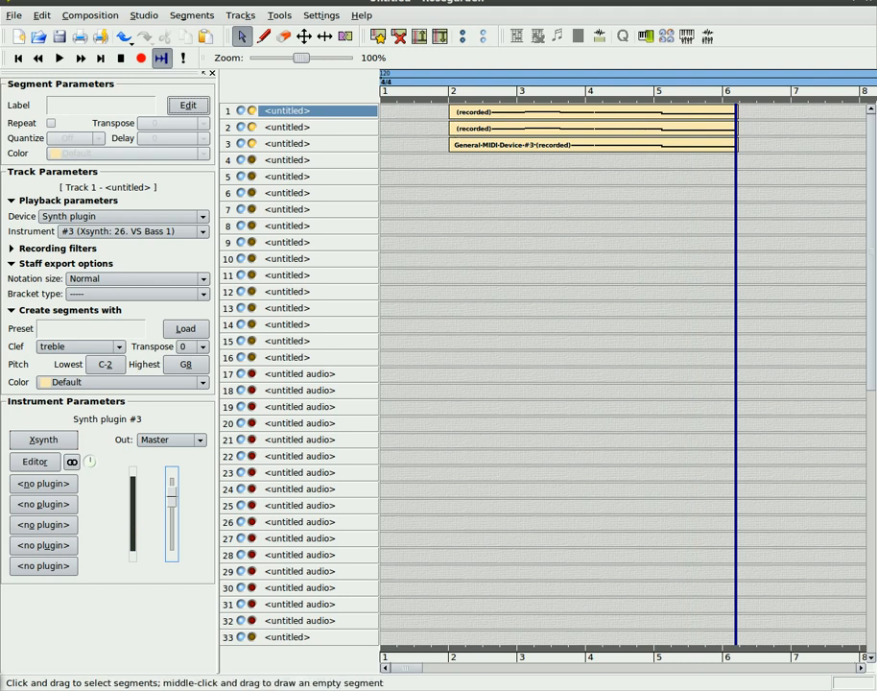
- Delete the recorded segments on tracks 1, 2 and 3 together
click(516, 114)
shift+click(515, 130)
shift+click(519, 146)
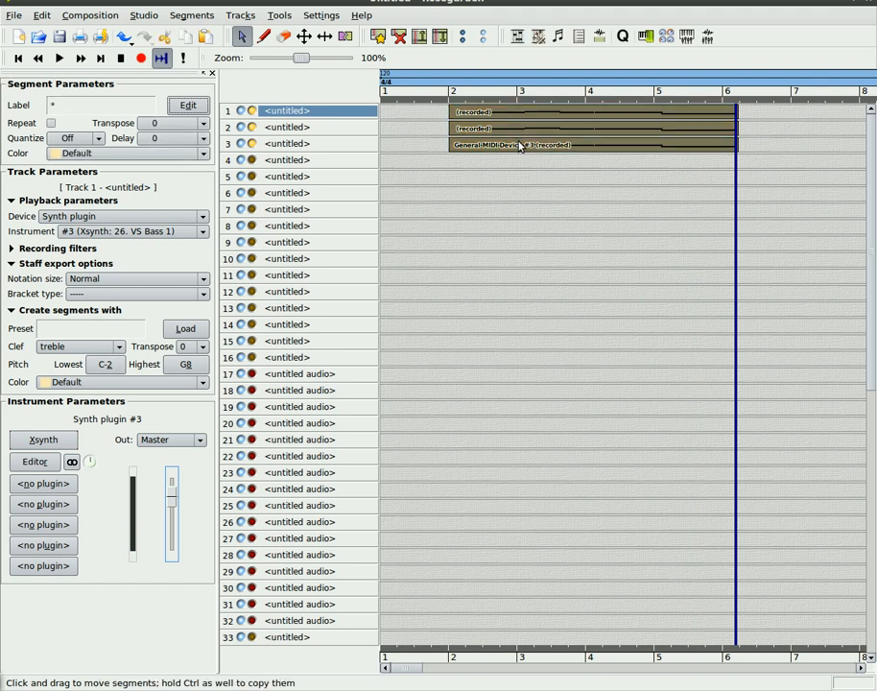
key(Delete)
- Record a new MIDI keyboard take of short repeated notes from the start on tracks 1, 2 and 3
click(18, 59)
click(141, 59)
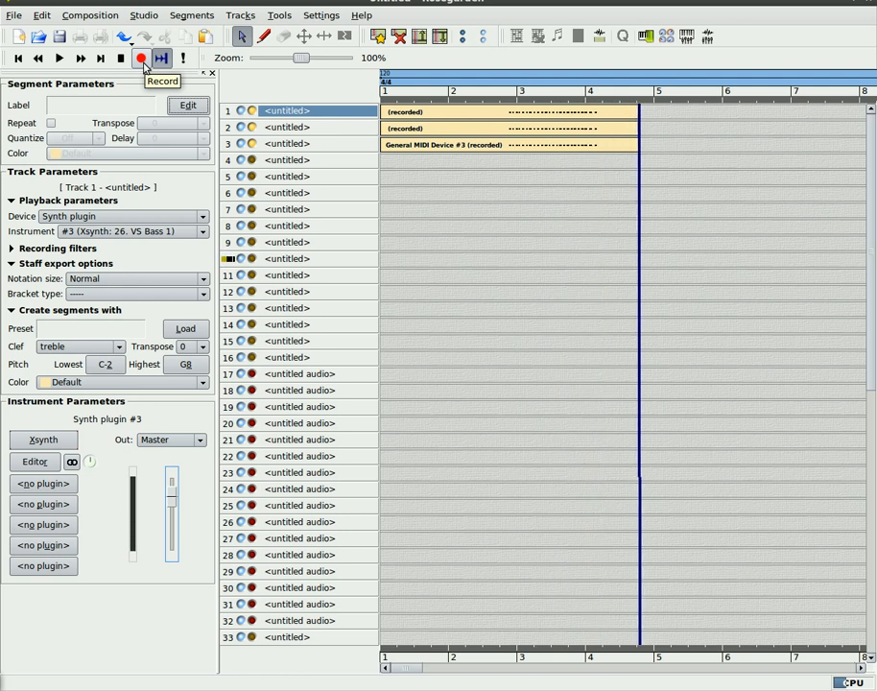
click(121, 58)
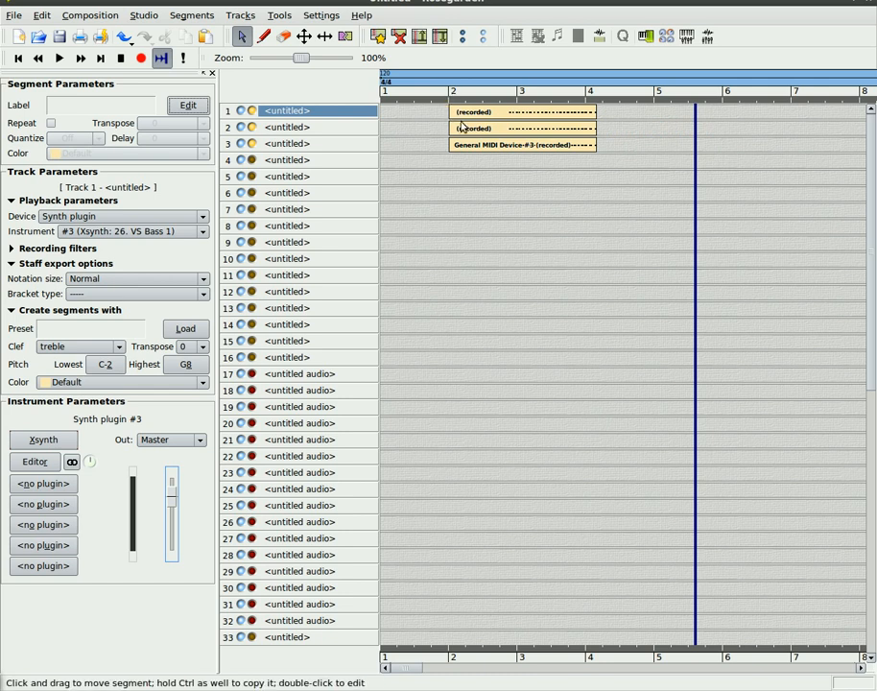
- Quantize the recorded segment on track 1 with the Grid quantizer, using quarter note as the base grid unit
right_click(549, 117)
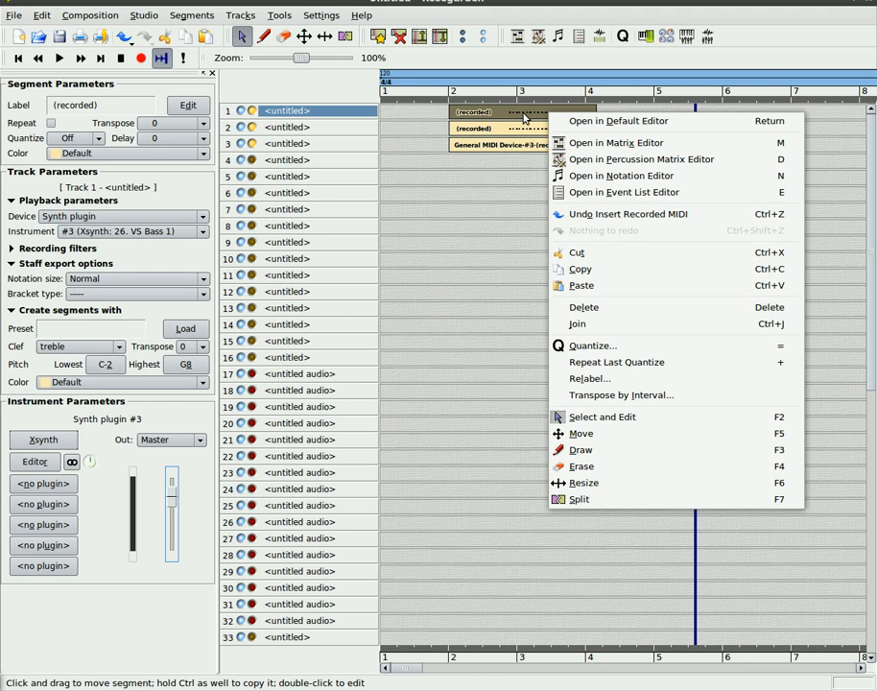
click(605, 348)
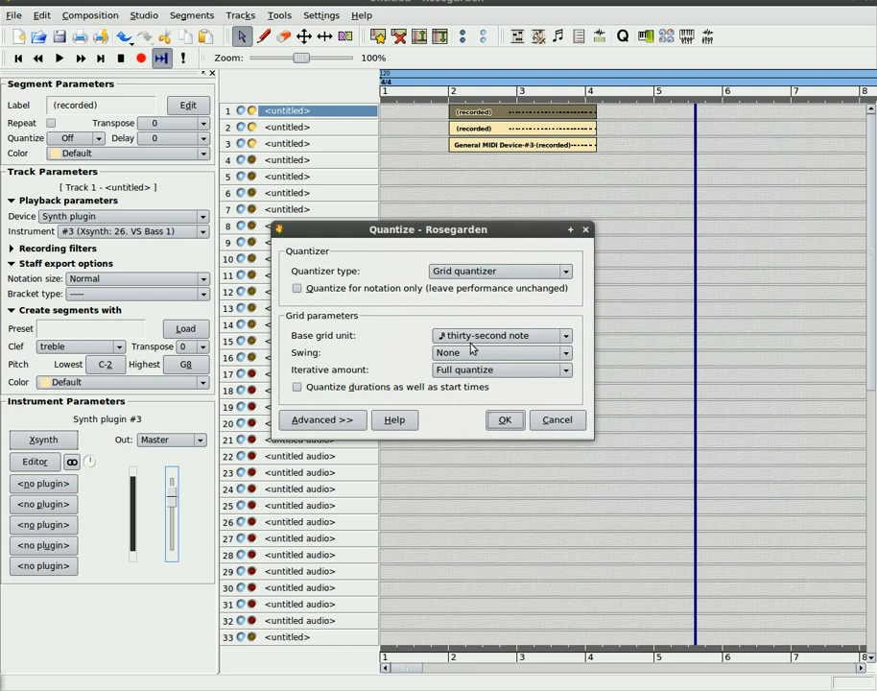
click(561, 338)
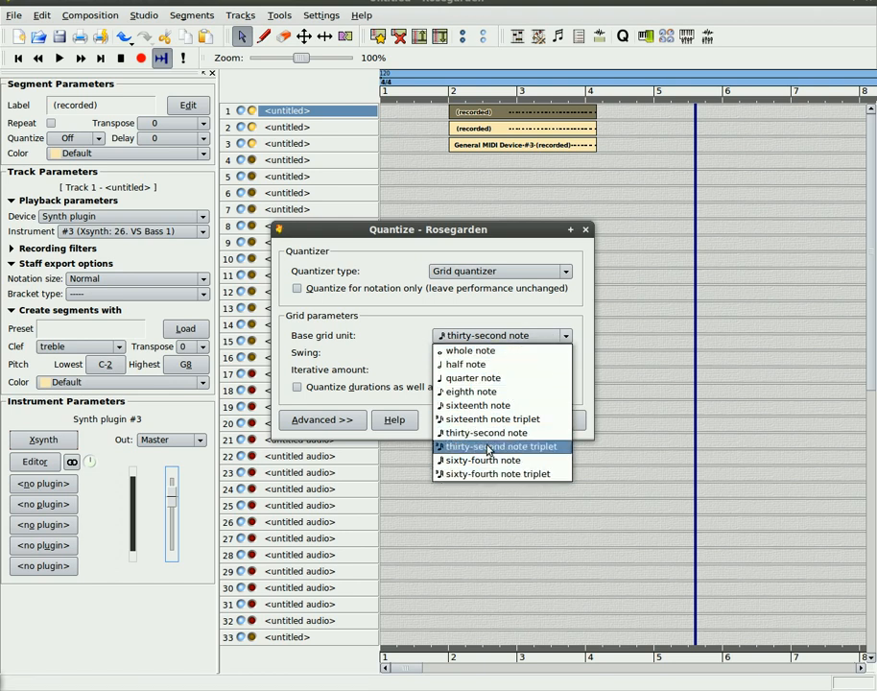
click(398, 305)
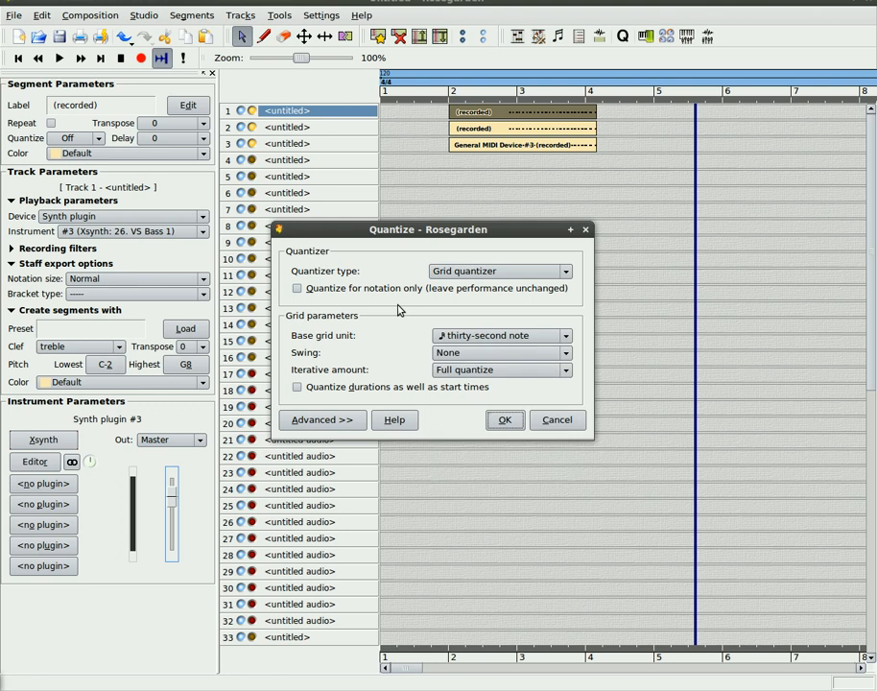
click(468, 336)
click(507, 380)
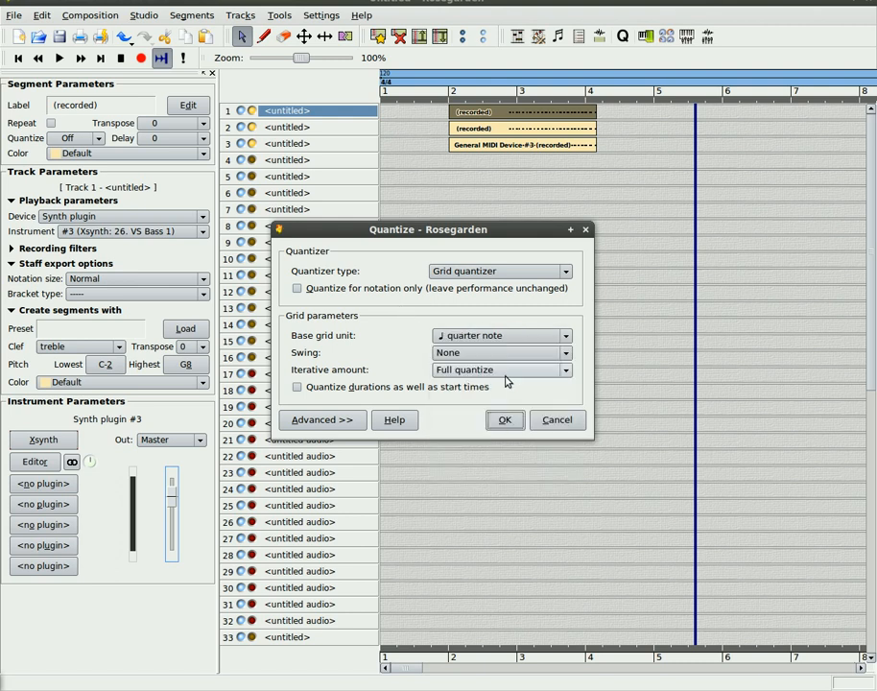
click(505, 419)
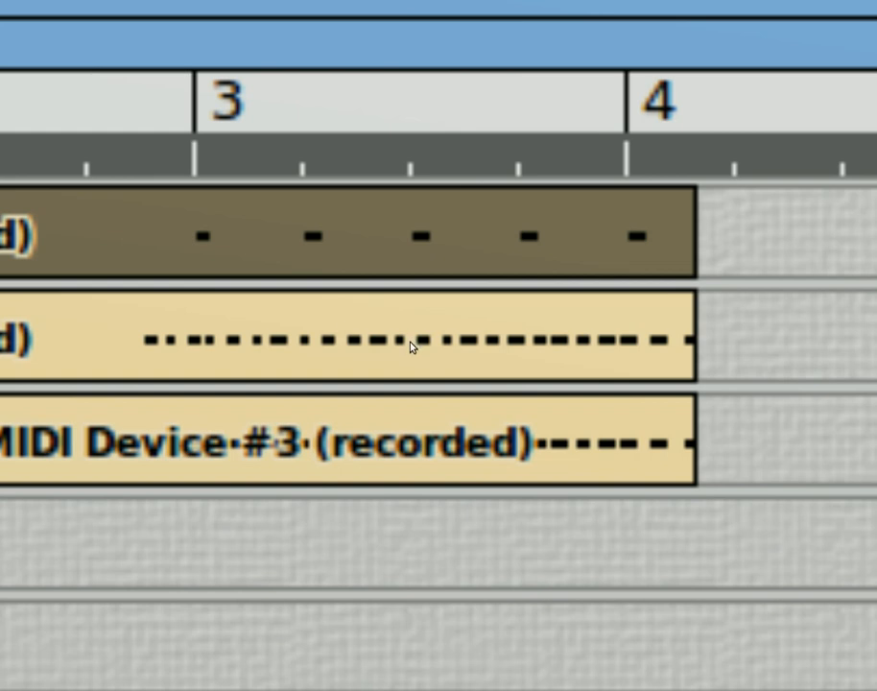
- Quantize the recorded segment on track 2 with the Grid quantizer, using half note as the base grid unit
right_click(408, 347)
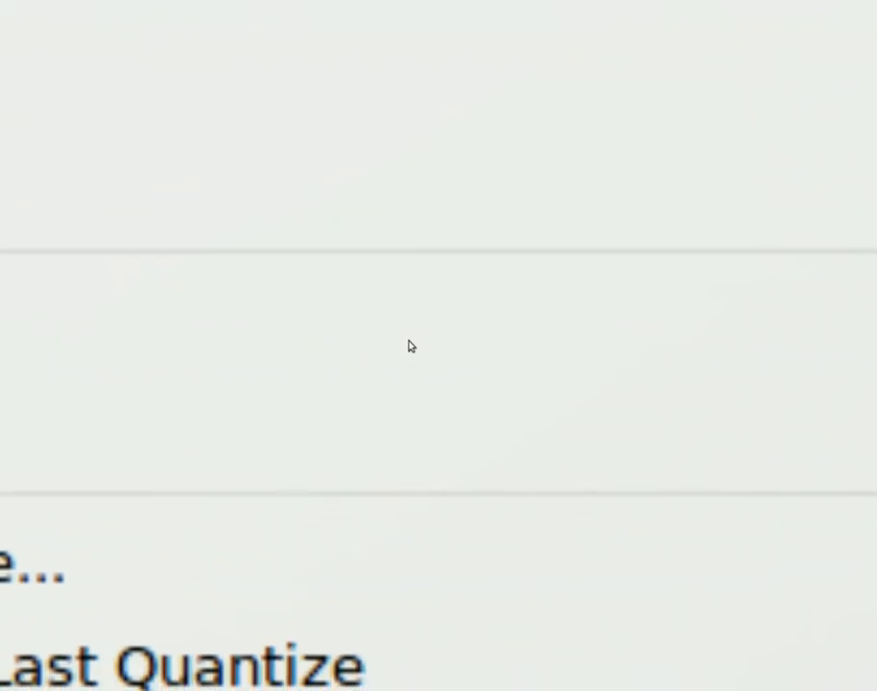
key(Escape)
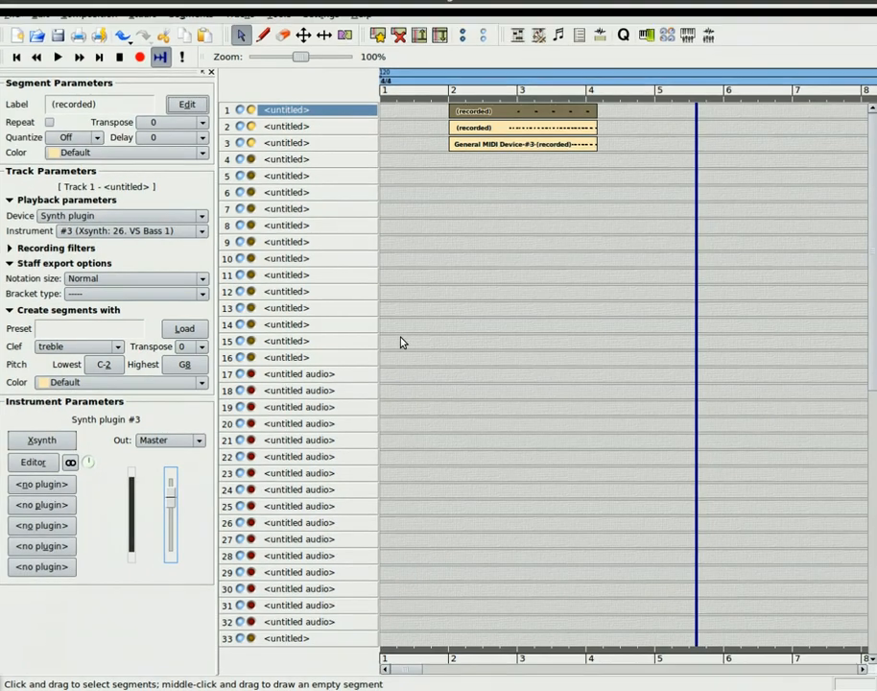
right_click(533, 130)
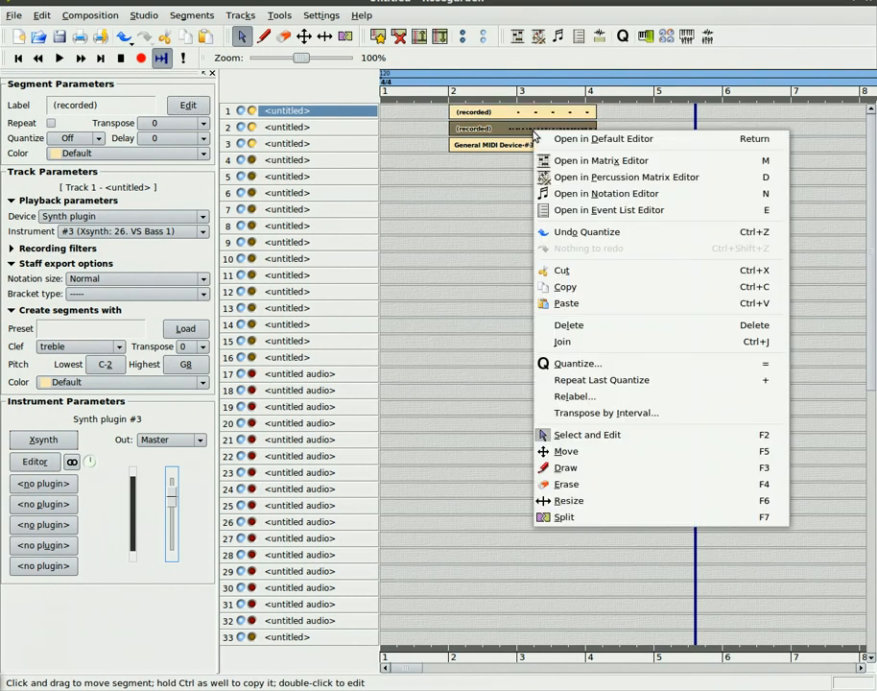
click(574, 363)
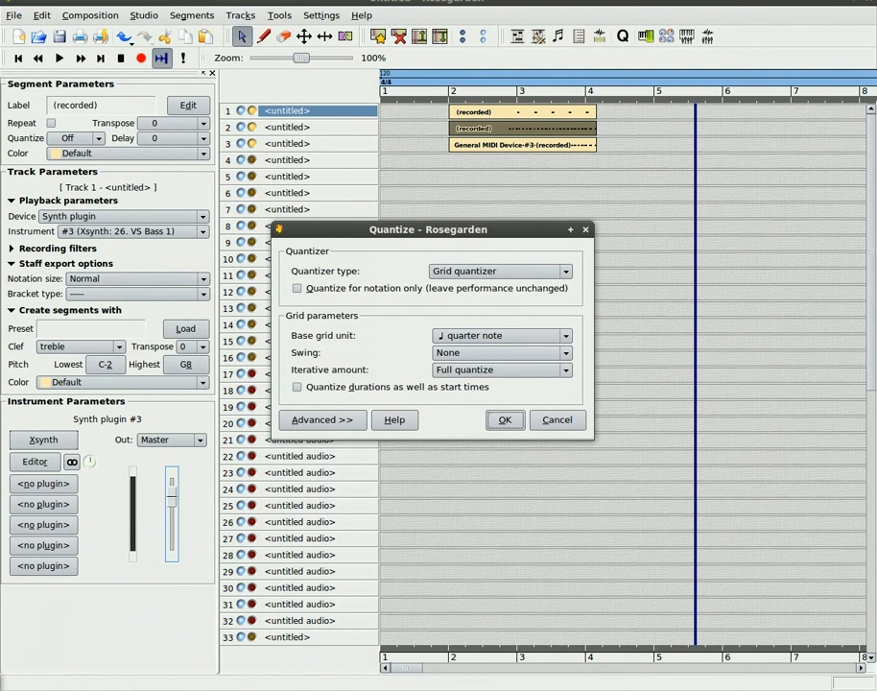
click(519, 337)
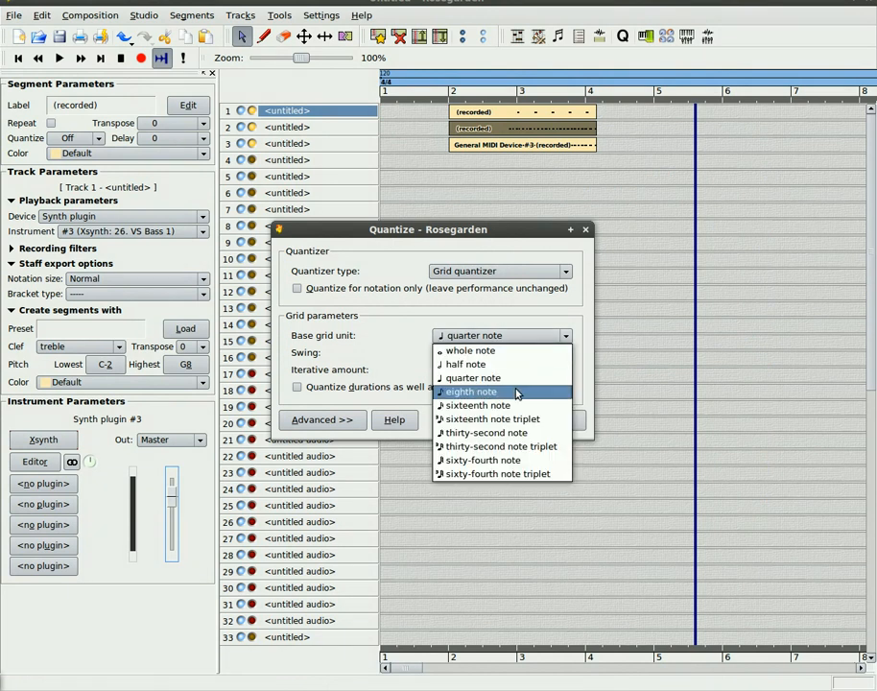
click(518, 365)
click(506, 419)
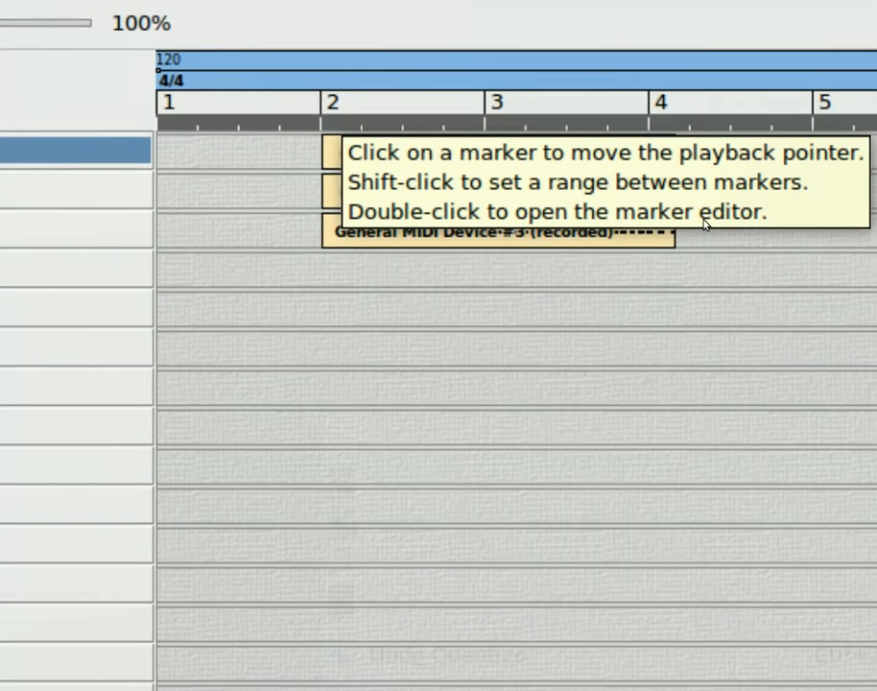
right_click(320, 412)
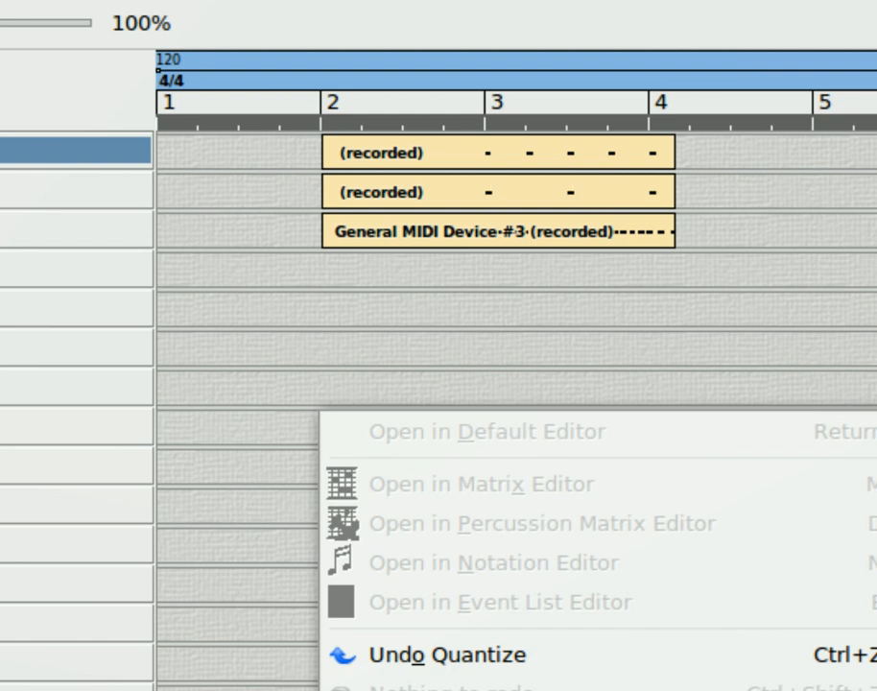
click(587, 355)
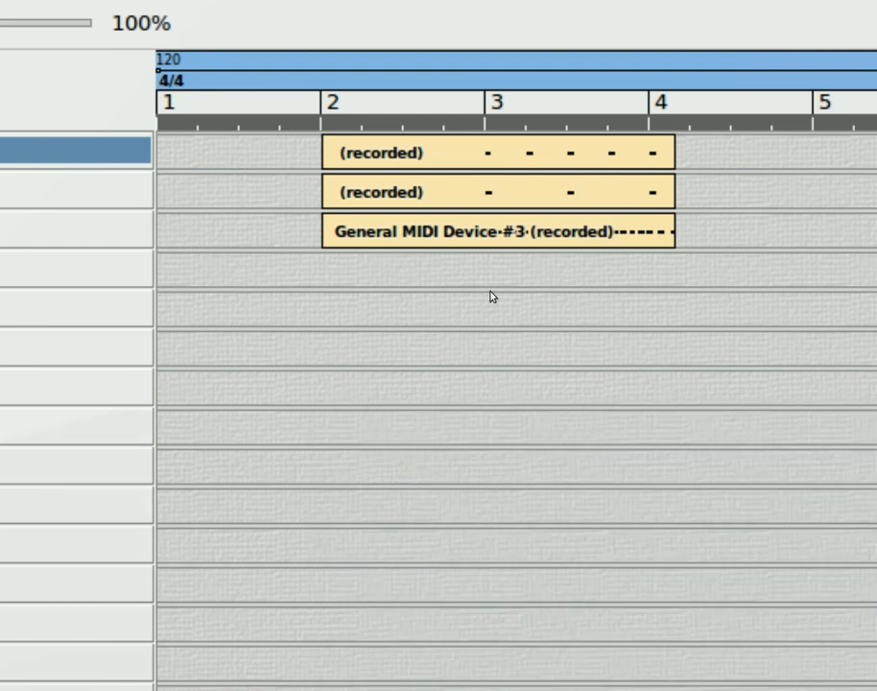